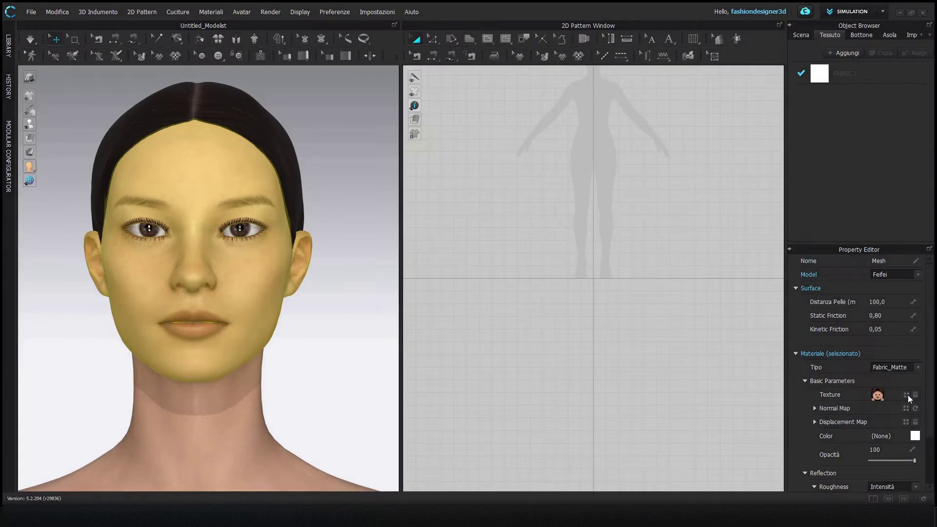
Copy the avatar's eye.jpg texture into the Female v2 folder, skipping the file that already exists there
left_click(905, 394)
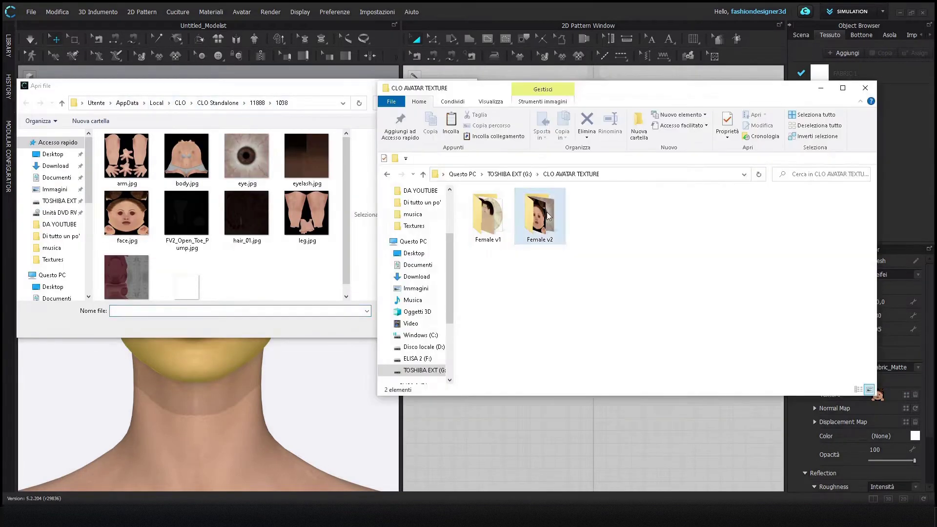
left_click_drag(247, 156, 540, 243)
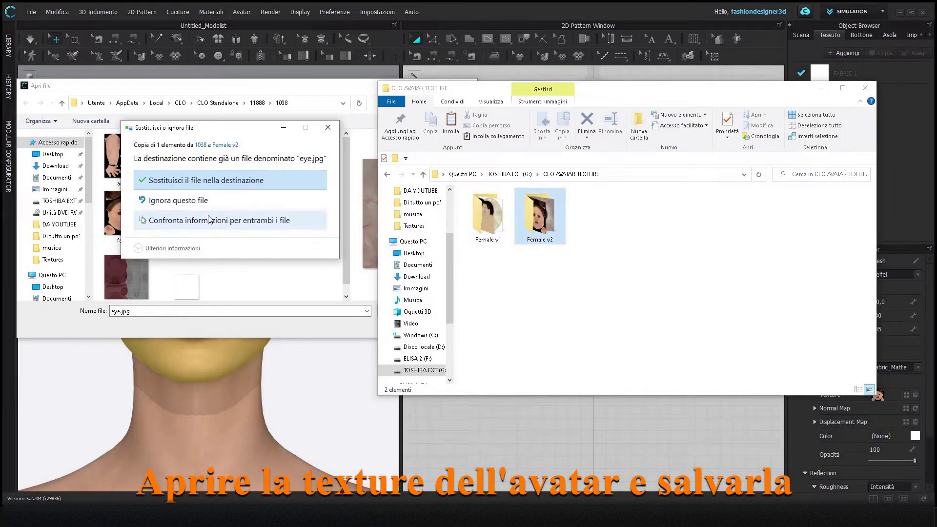
left_click(161, 203)
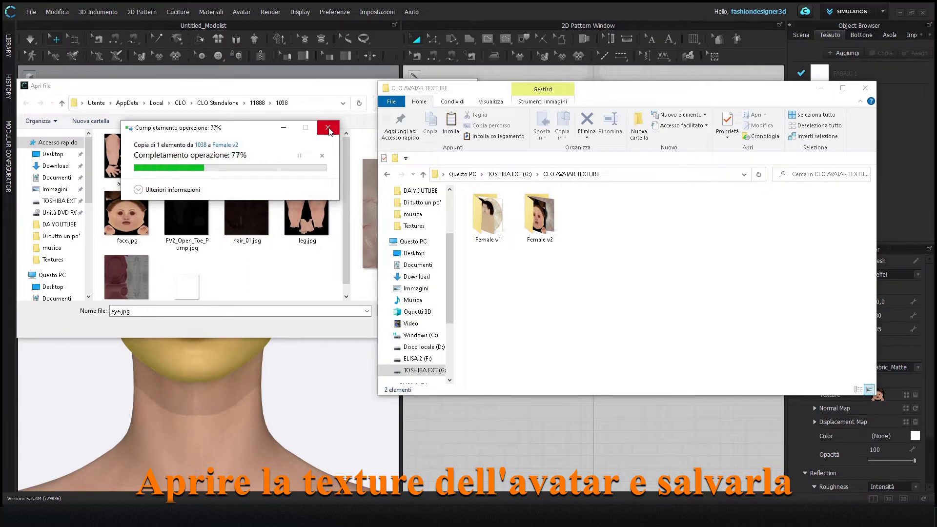
double_click(539, 217)
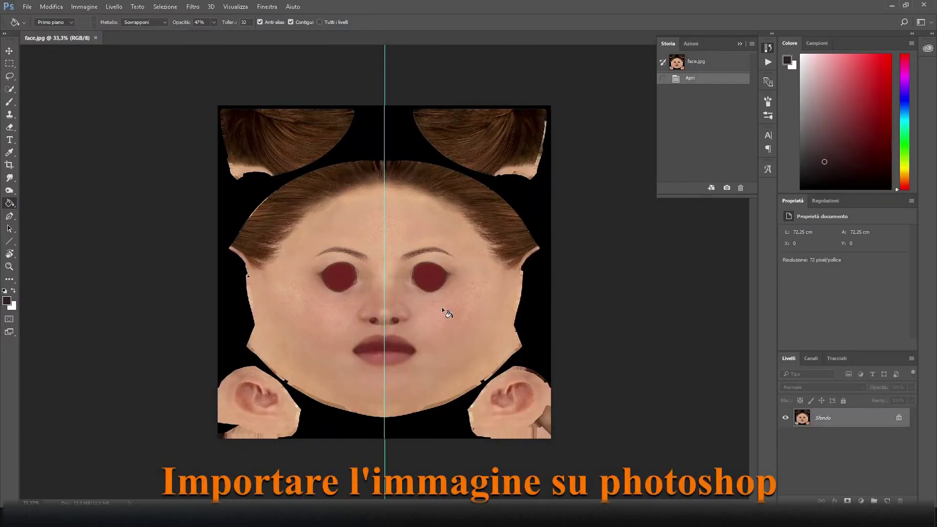
In Photoshop, move the pasted dark red lips onto the mouth in face.jpg and reduce their layer's fill to 22%
key("ctrl+plus")
key("ctrl+plus")
scroll(583, 374, "down", 2)
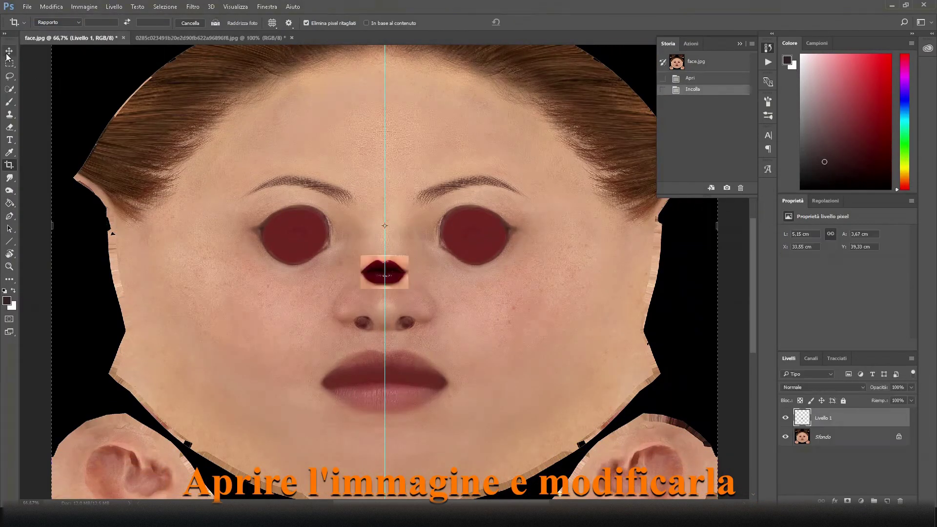
left_click(8, 54)
left_click_drag(400, 273, 435, 348)
key("ctrl+t")
left_click(910, 400)
left_click_drag(909, 412, 878, 420)
Scale the pasted lips to about 14.4 by 9.3 cm to cover the original mouth, and raise the layer's fill
left_click_drag(435, 348, 454, 336)
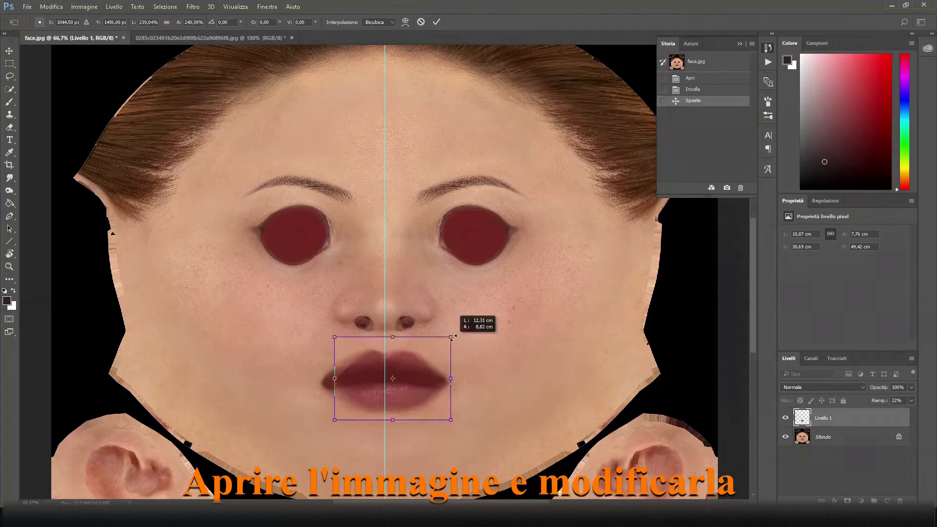
left_click_drag(412, 376, 446, 427)
left_click_drag(445, 380, 453, 380)
left_click_drag(324, 380, 320, 380)
left_click_drag(883, 412, 904, 414)
key("Return")
Remove the skin surrounding the pasted lips with the Background Eraser, using a larger brush as needed
key("e")
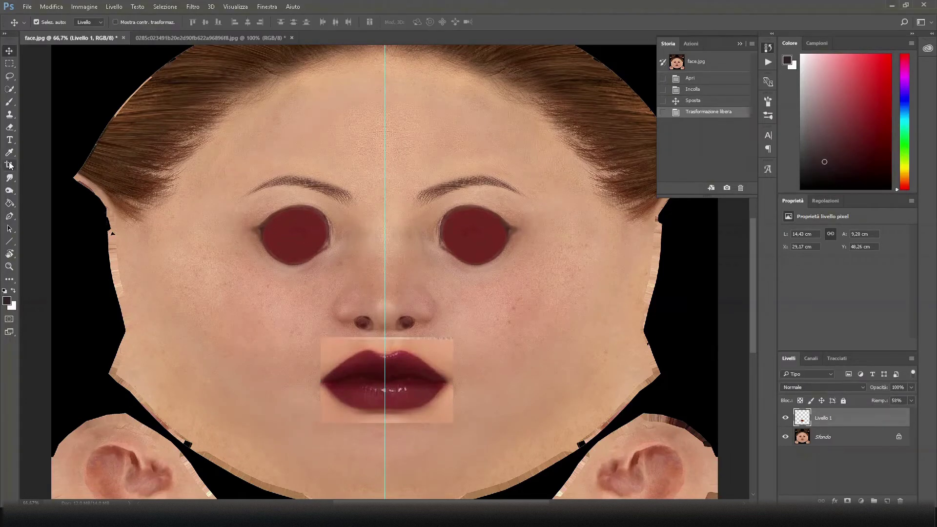
right_click(9, 127)
left_click(30, 135)
mouse_move(341, 342)
left_mouse_down()
mouse_move(342, 319)
mouse_move(384, 345)
mouse_move(369, 341)
mouse_move(325, 365)
mouse_move(348, 337)
mouse_move(320, 361)
mouse_move(362, 340)
mouse_move(407, 344)
mouse_move(332, 407)
mouse_move(467, 406)
mouse_move(420, 426)
mouse_move(444, 404)
mouse_move(448, 372)
mouse_move(429, 361)
left_mouse_up()
right_click(334, 338)
key("bracketright")
key("bracketright")
key("bracketright")
Erase the leftover skin edges below and beside the pasted lips with the regular Eraser at 92% opacity
right_click(9, 127)
left_click(49, 125)
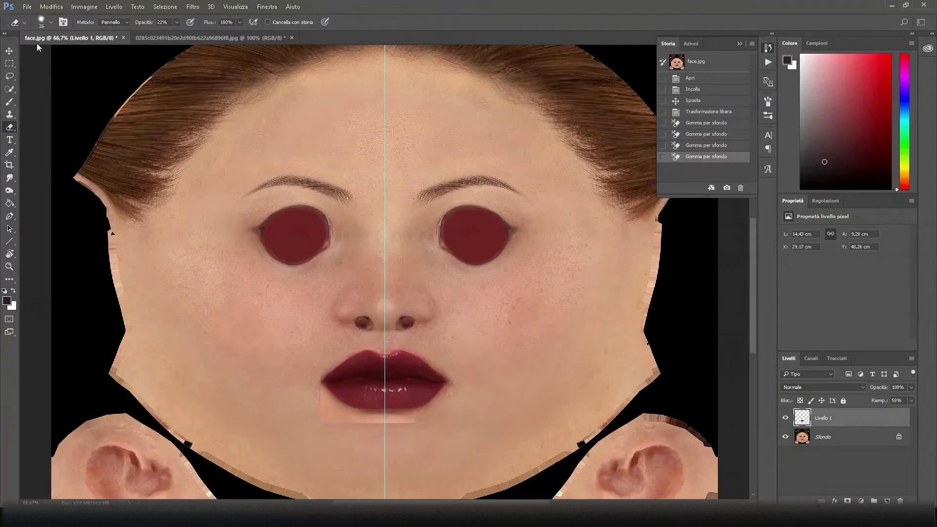
left_click(324, 422)
left_click_drag(208, 38, 209, 38)
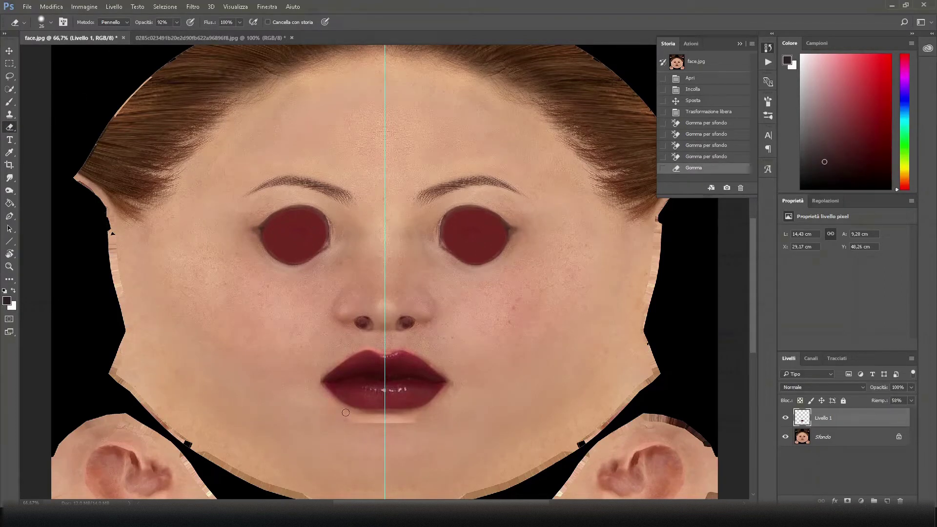
left_click_drag(345, 412, 366, 420)
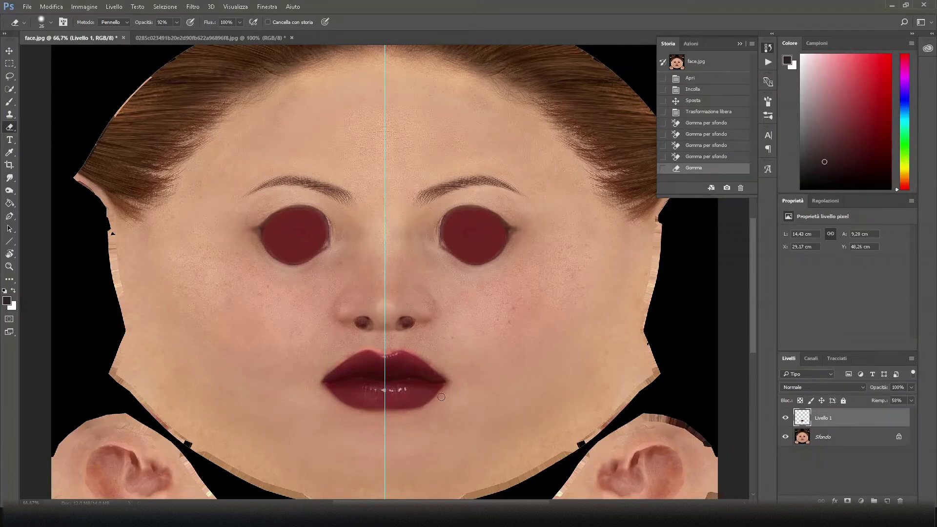
left_click(315, 373)
mouse_move(392, 414)
left_mouse_down()
mouse_move(363, 414)
mouse_move(460, 419)
left_mouse_up()
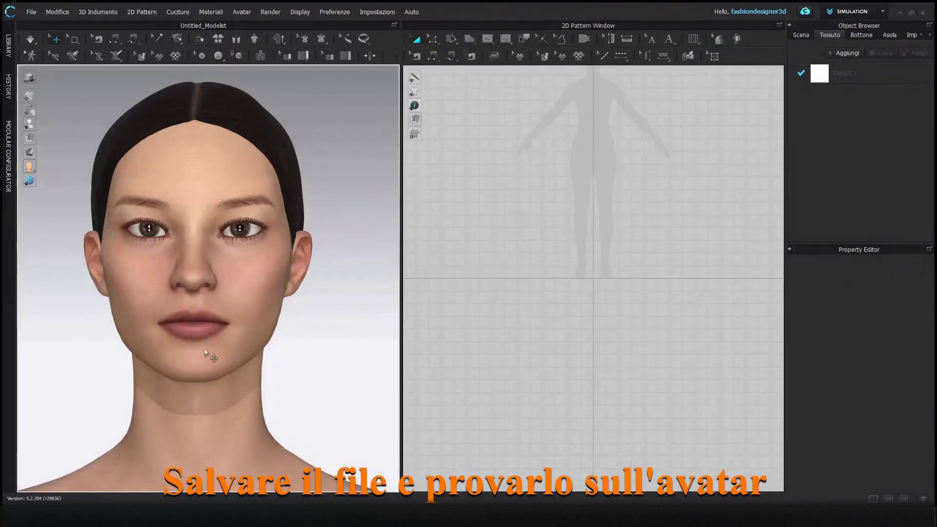
In CLO, replace the avatar's face texture with the edited dark red lipstick image and show the face in the Render window
left_click(211, 359)
left_click(903, 395)
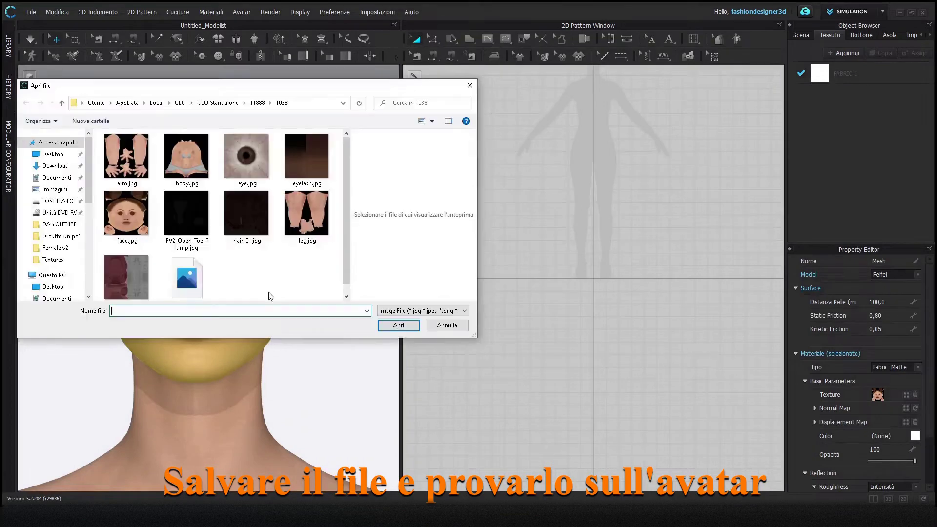
left_click(52, 260)
left_click(251, 158)
left_click(399, 325)
left_click(347, 402)
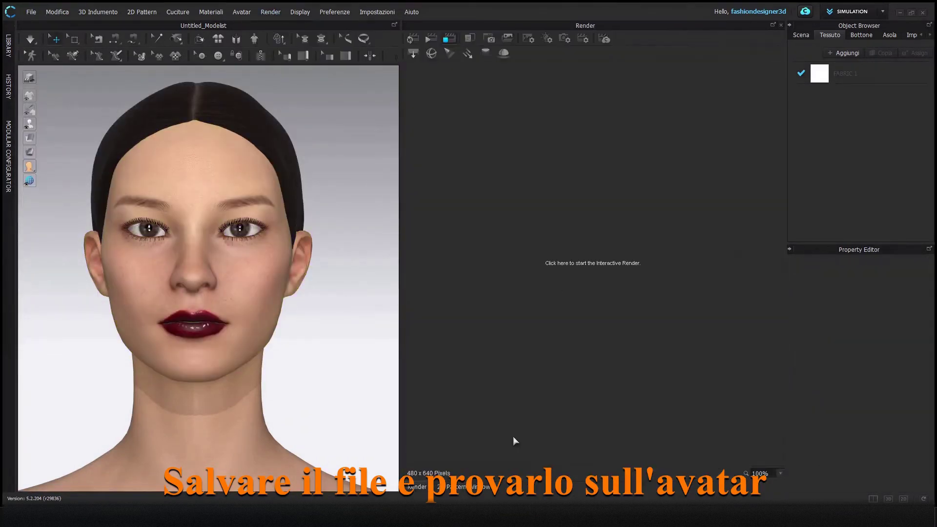
left_click(513, 436)
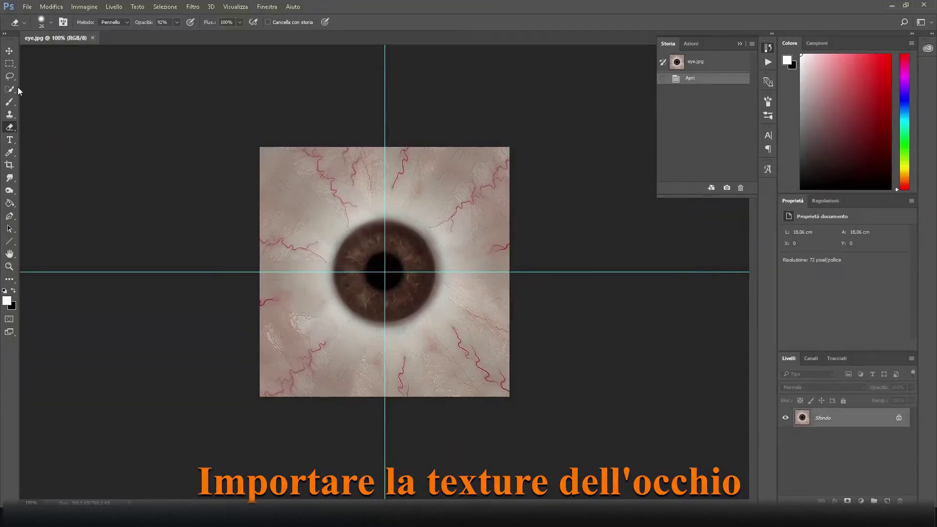
In Photoshop, select the iris in eye.jpg and recolor it green with a Color Balance adjustment of cyan-red -2 and magenta-green +75
left_click(9, 88)
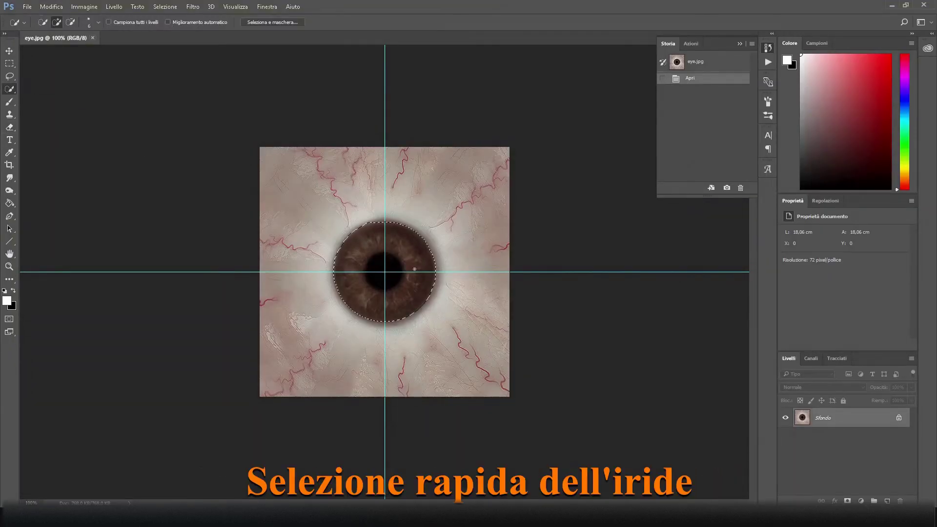
left_click(860, 501)
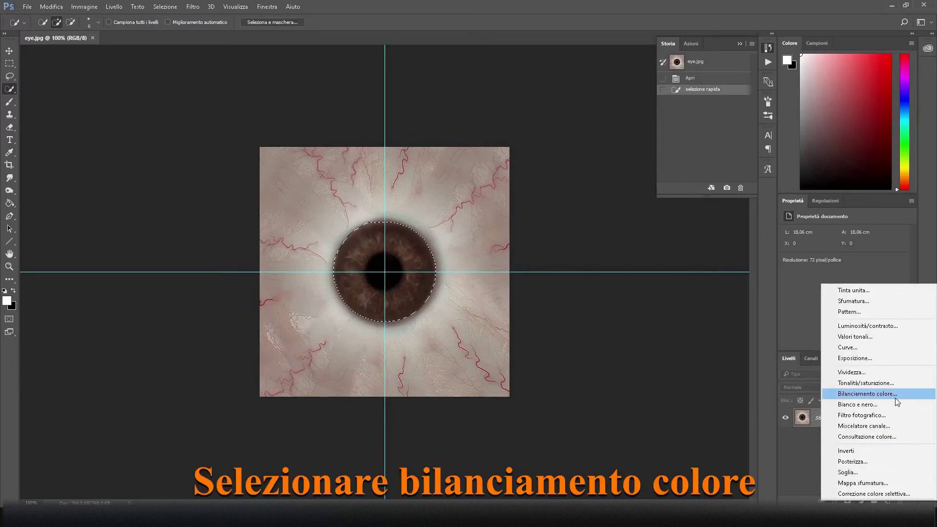
left_click(866, 393)
left_click_drag(832, 288, 820, 265)
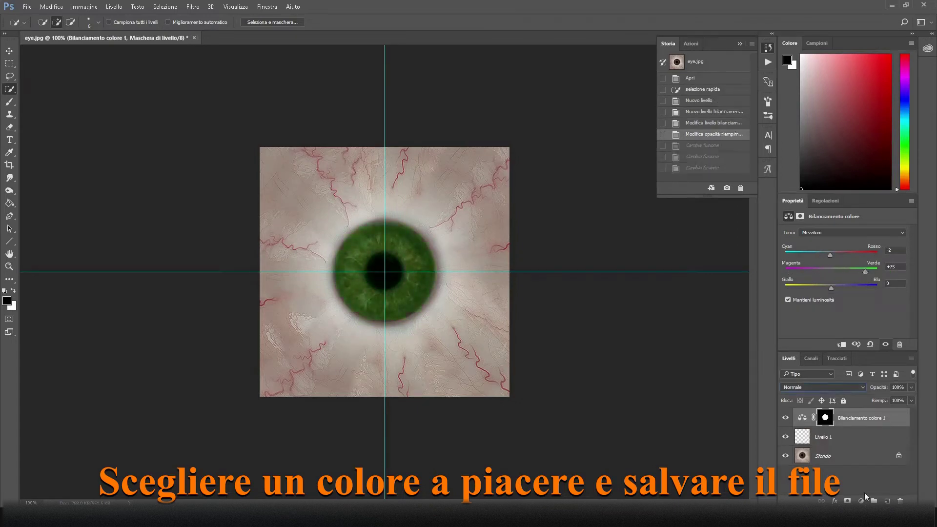
Try brightening the whole eye texture with a Curves adjustment layer, and revert the curve change
left_click(861, 500)
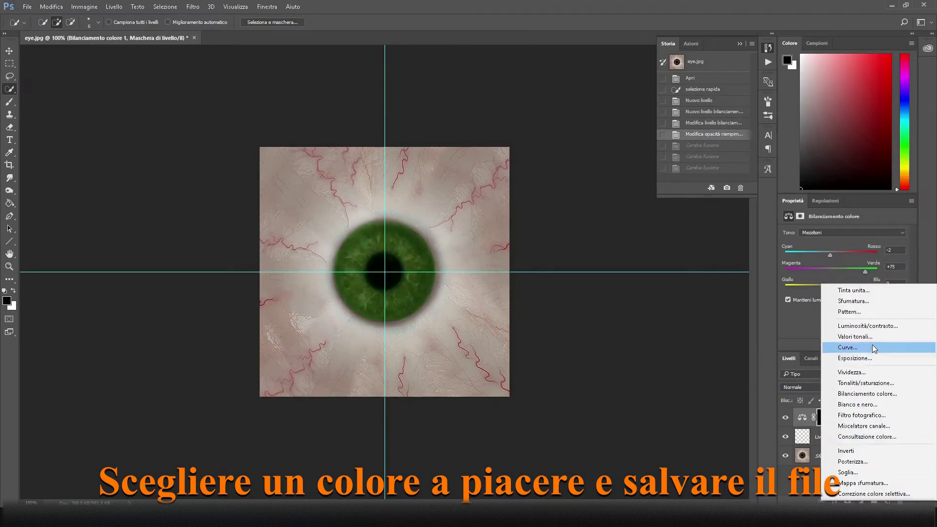
left_click(832, 349)
left_click_drag(837, 308, 836, 296)
mouse_move(870, 267)
left_mouse_down()
mouse_move(870, 278)
mouse_move(871, 266)
left_mouse_up()
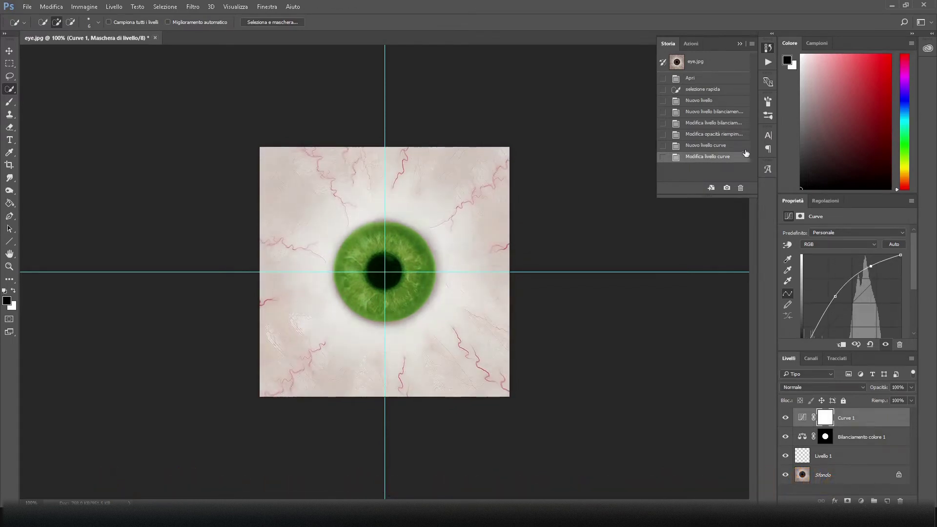
left_click(722, 146)
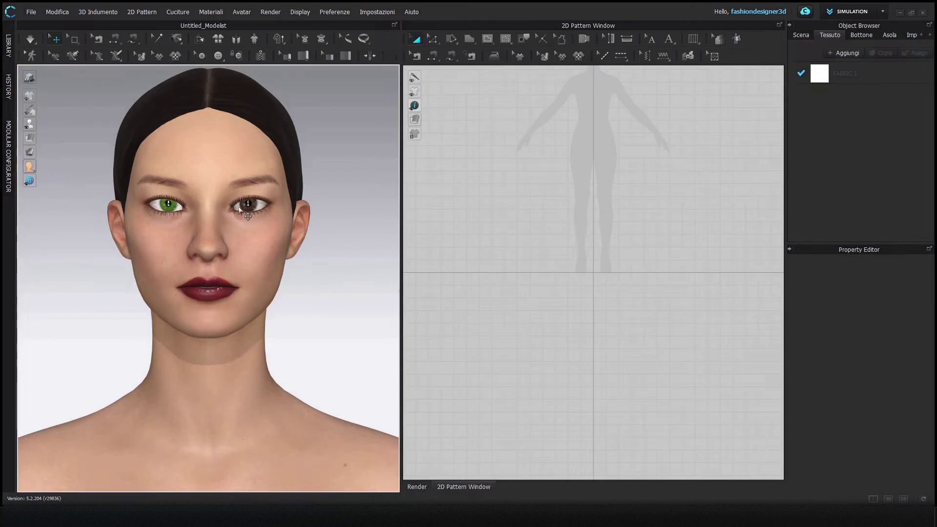
In CLO, apply the eye green.jpg texture to the avatar's remaining brown eye and render a close-up of the face
left_click(247, 216)
left_click(906, 394)
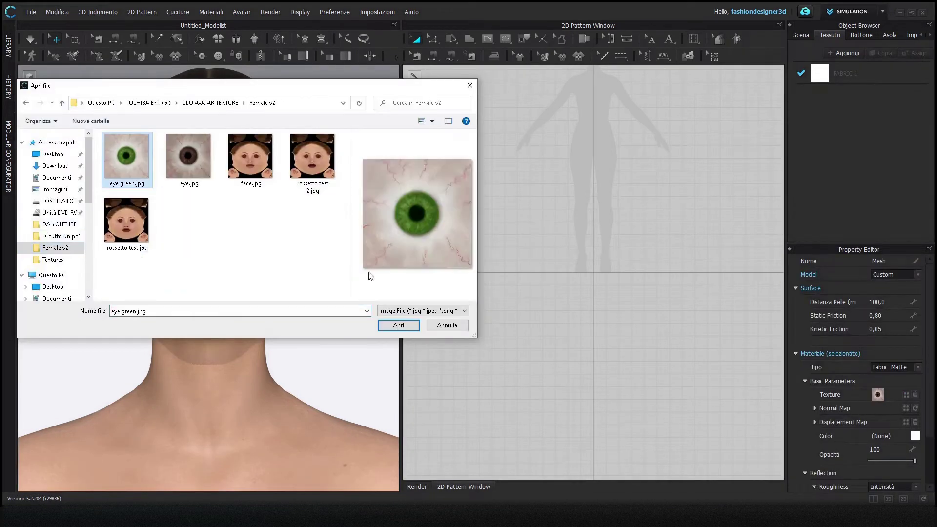
left_click(398, 325)
scroll(355, 381, "up", 3)
left_click(417, 486)
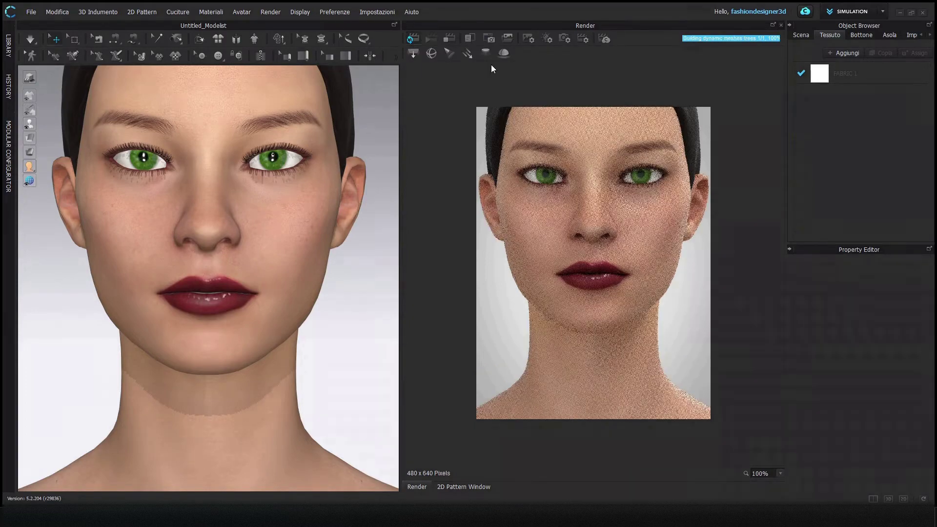
scroll(341, 383, "down", 2)
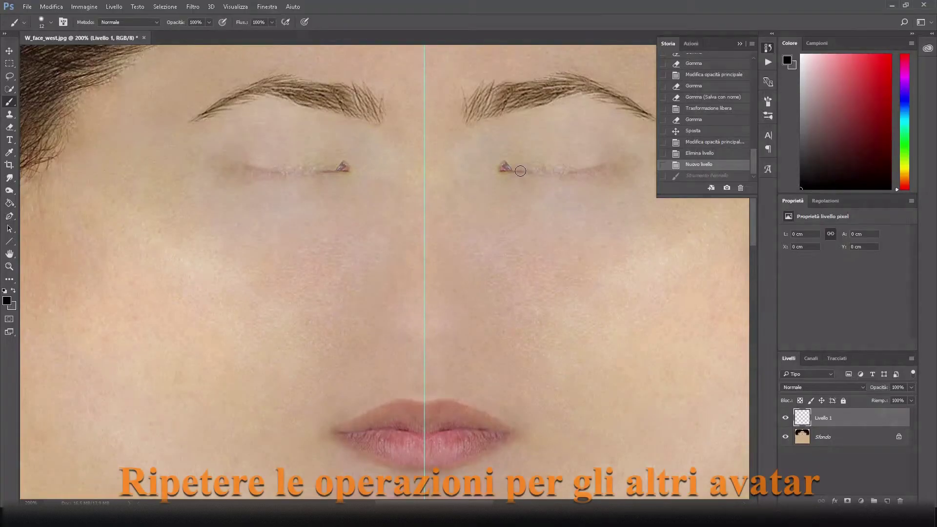
In Photoshop, paint a black eyeliner stroke along one closed eyelid in W_face_west.jpg and add a new layer above it
left_click_drag(513, 169, 605, 164)
key("ctrl+shift+alt+n")
key("x")
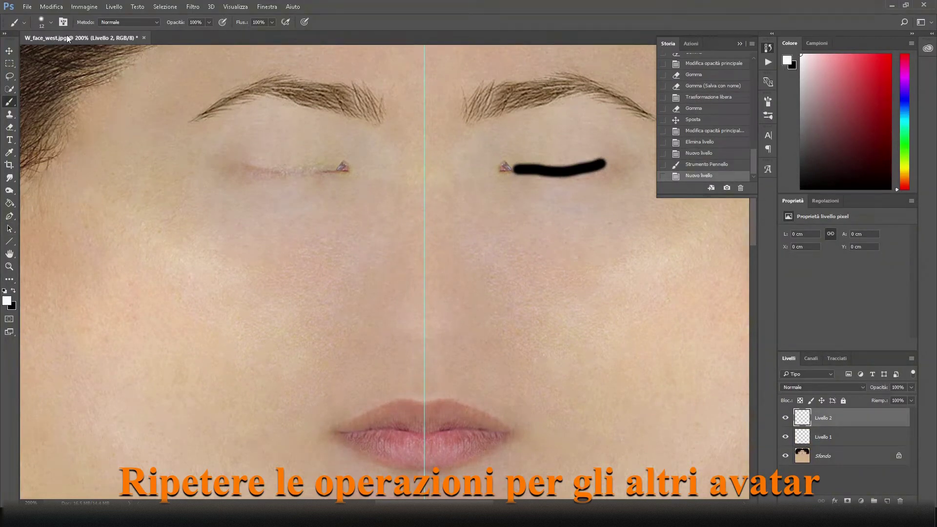
Set the brush opacity to 52% and paint dark eyeshadow strokes just above the black eyeliner
left_click(51, 22)
left_click(191, 33)
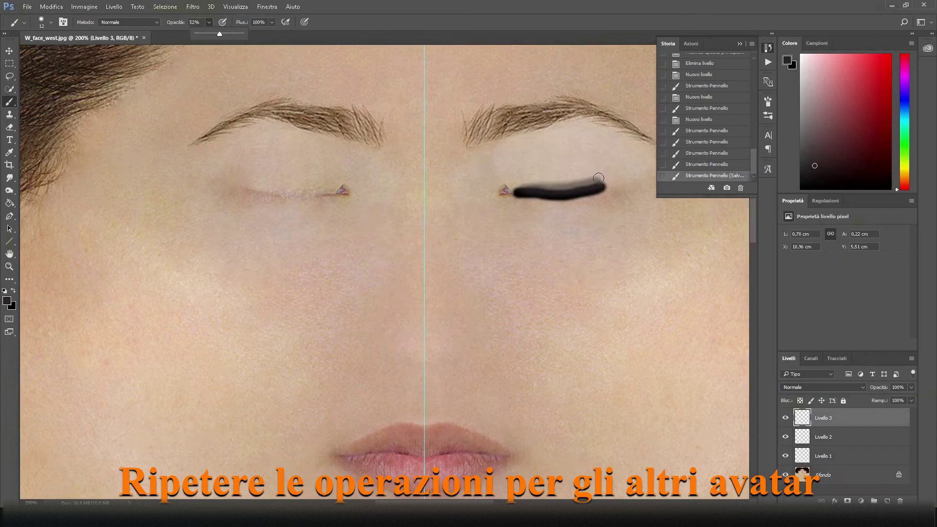
left_click_drag(598, 178, 522, 189)
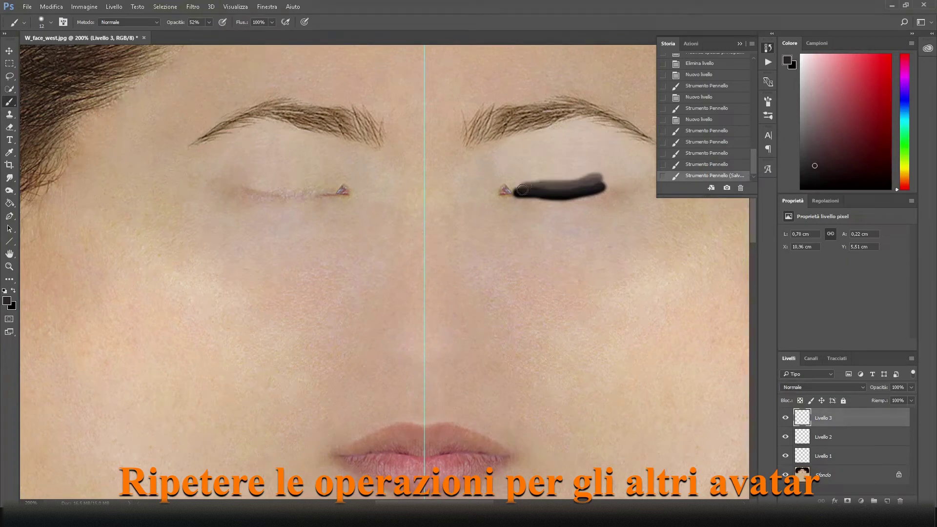
left_click_drag(597, 175, 523, 184)
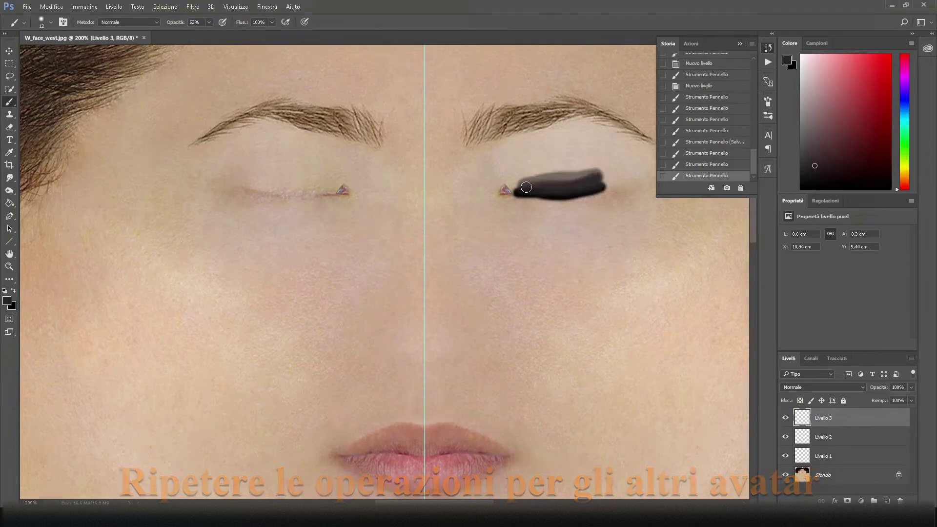
Blend the dark eyeshadow upward across the eyelid with the Smudge tool, finishing at 35% strength
key("r")
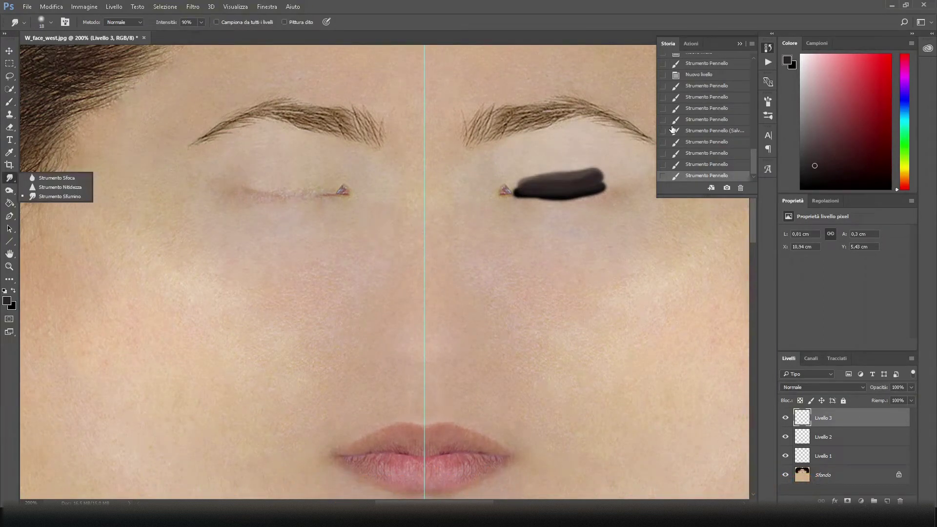
mouse_move(593, 178)
left_mouse_down()
mouse_move(605, 171)
mouse_move(556, 178)
mouse_move(599, 182)
mouse_move(554, 173)
mouse_move(524, 185)
mouse_move(599, 187)
mouse_move(592, 163)
mouse_move(566, 168)
mouse_move(596, 161)
left_mouse_up()
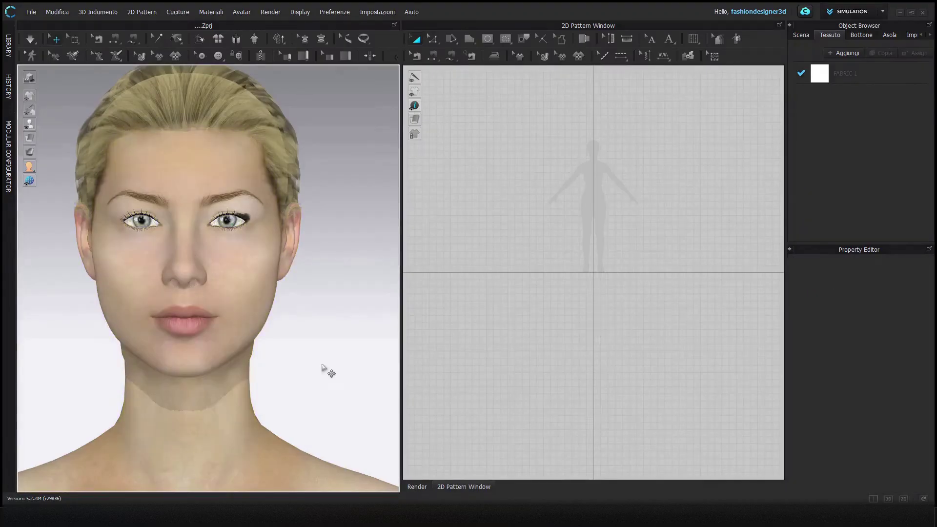
scroll(266, 309, "up", 5)
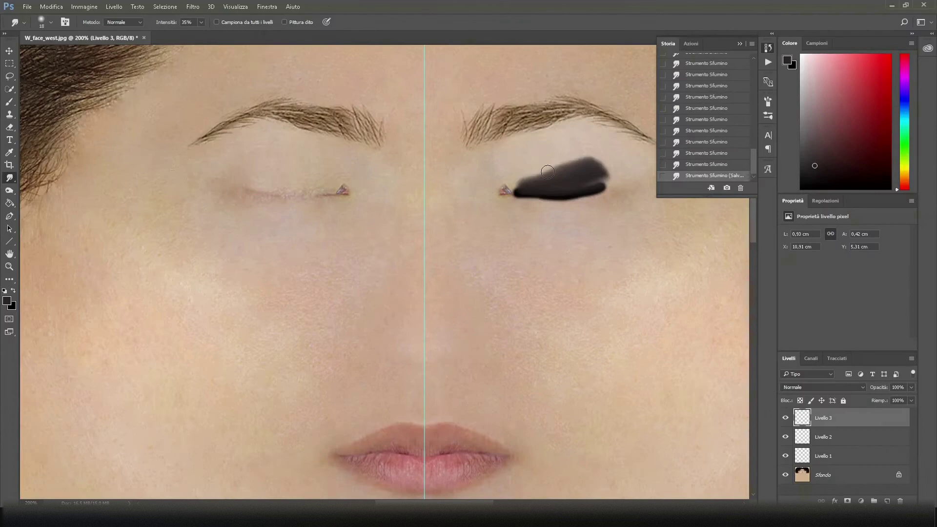
mouse_move(548, 172)
left_mouse_down()
mouse_move(518, 188)
mouse_move(577, 165)
mouse_move(542, 169)
mouse_move(604, 177)
mouse_move(583, 156)
mouse_move(593, 167)
left_mouse_up()
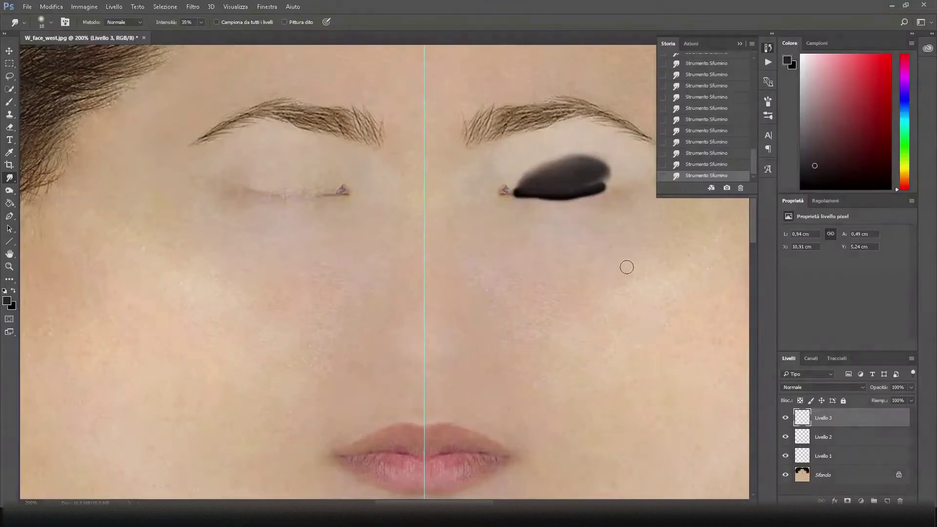
scroll(631, 228, "up", 1)
scroll(630, 229, "up", 2)
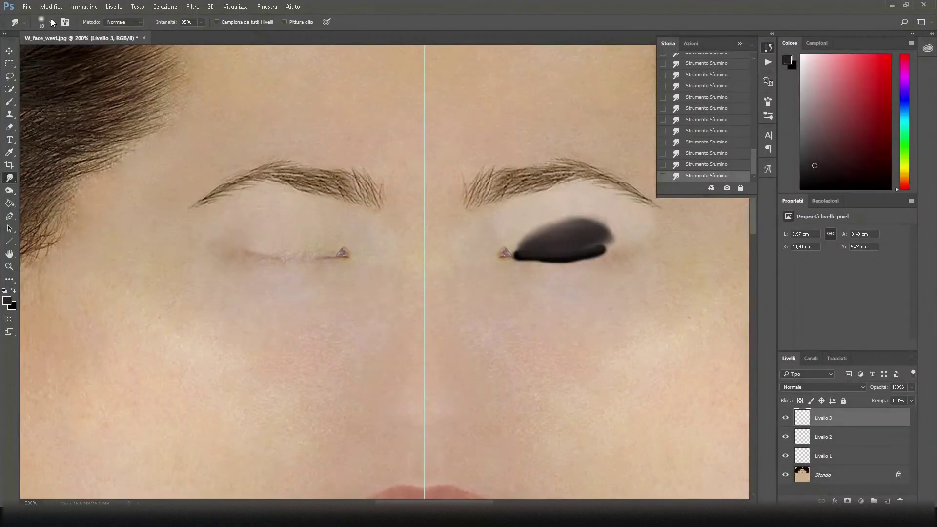
left_click(10, 92)
left_click(124, 21)
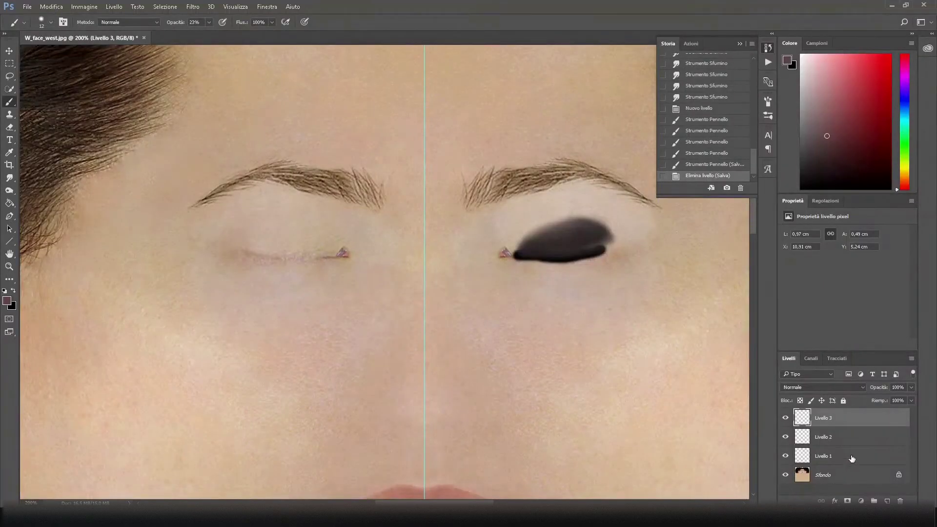
Merge the three eye makeup layers above the background into one and duplicate the merged layer
left_click(852, 455)
left_click(851, 437, "shift")
left_click(851, 417, "shift")
right_click(854, 437)
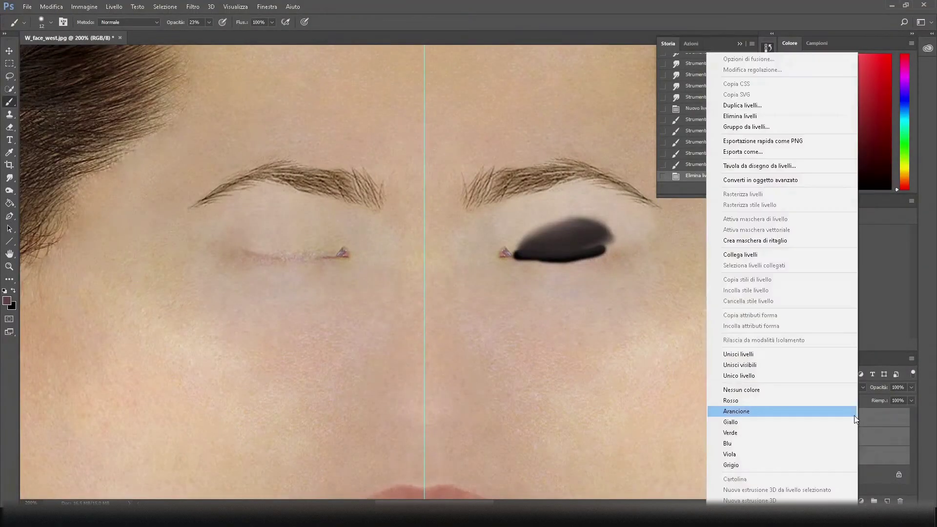
left_click(732, 414)
key("ctrl+j")
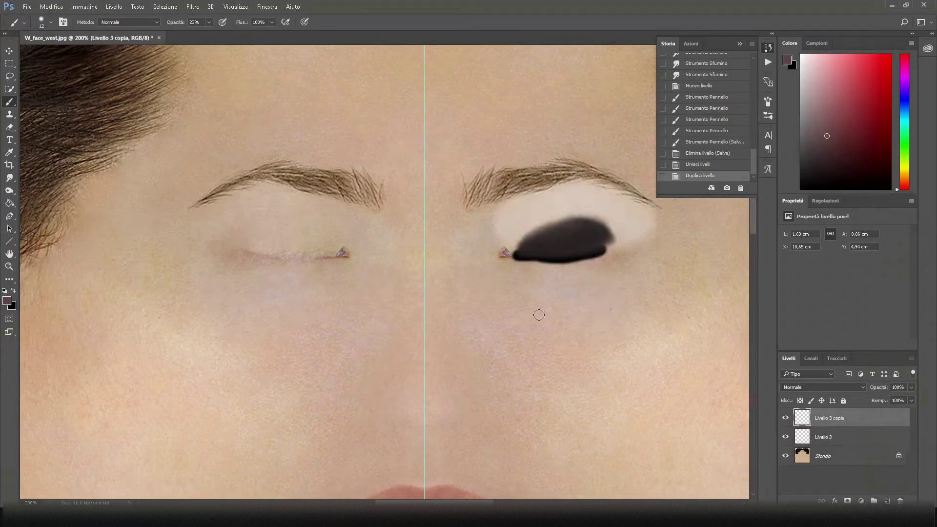
Flip the duplicated eye makeup layer horizontally and place it over the opposite closed eyelid
left_click(52, 6)
mouse_move(83, 253)
left_click(230, 318)
key("v")
left_click_drag(520, 239, 244, 239)
Move the pasted purple lips image onto the face's mouth and lower its layer opacity to 32%
scroll(548, 345, "down", 3)
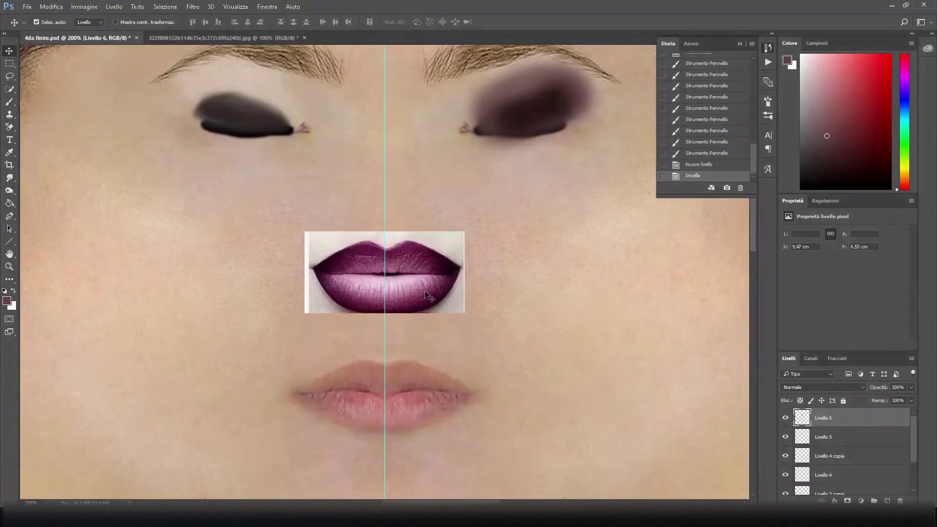
left_click_drag(424, 292, 423, 408)
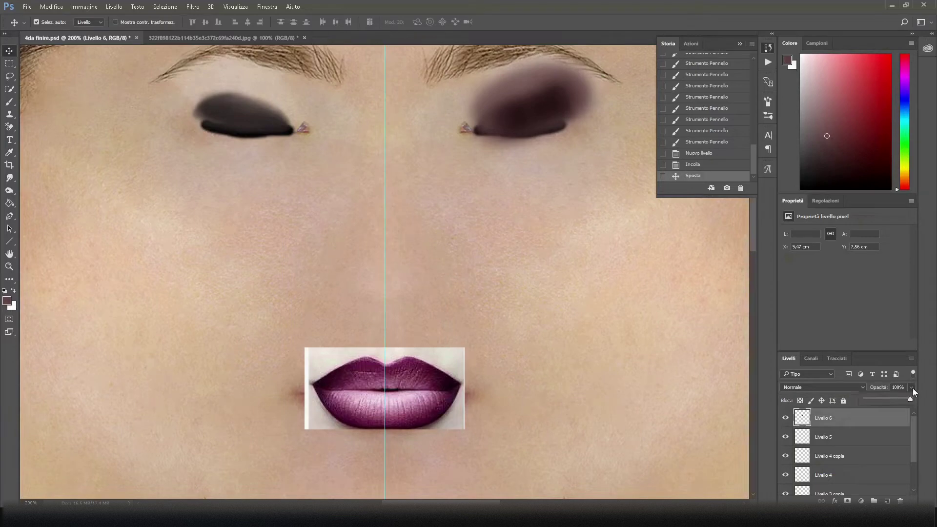
left_click_drag(892, 399, 880, 400)
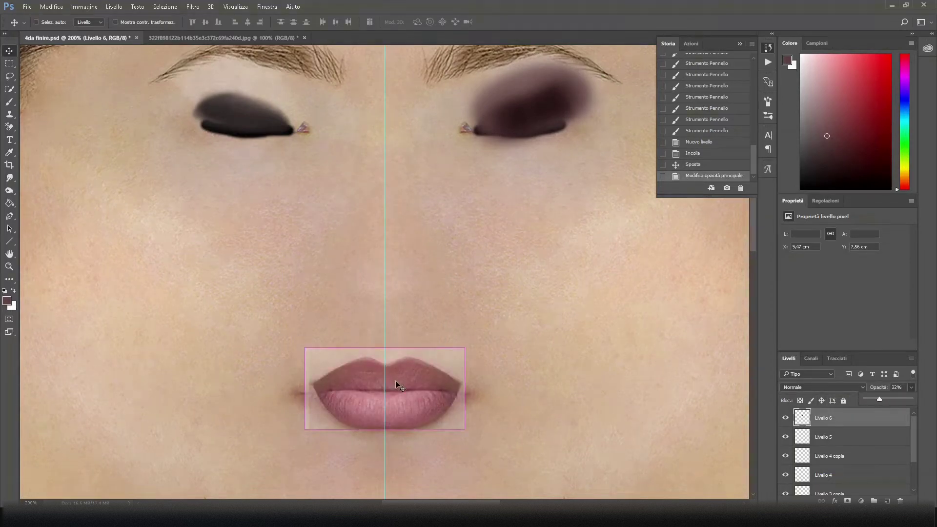
Free-transform the purple lips to about 118.9% width and 95.24% height to match the mouth underneath
key("ctrl+t")
left_click_drag(303, 388, 283, 390)
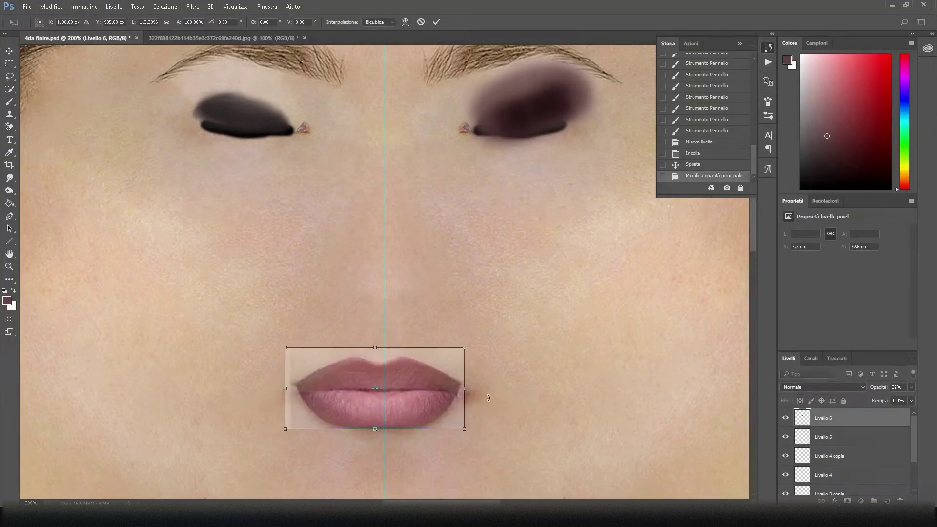
left_click_drag(464, 391, 474, 392)
left_click_drag(381, 346, 381, 350)
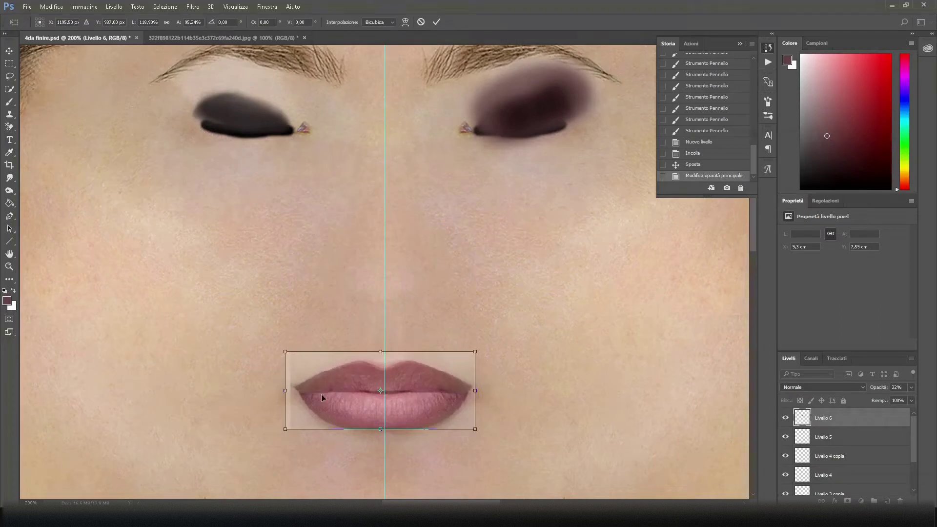
Warp the purple lips, lowering both mouth corners and raising the upper edge to follow the underlying lips
left_click(405, 22)
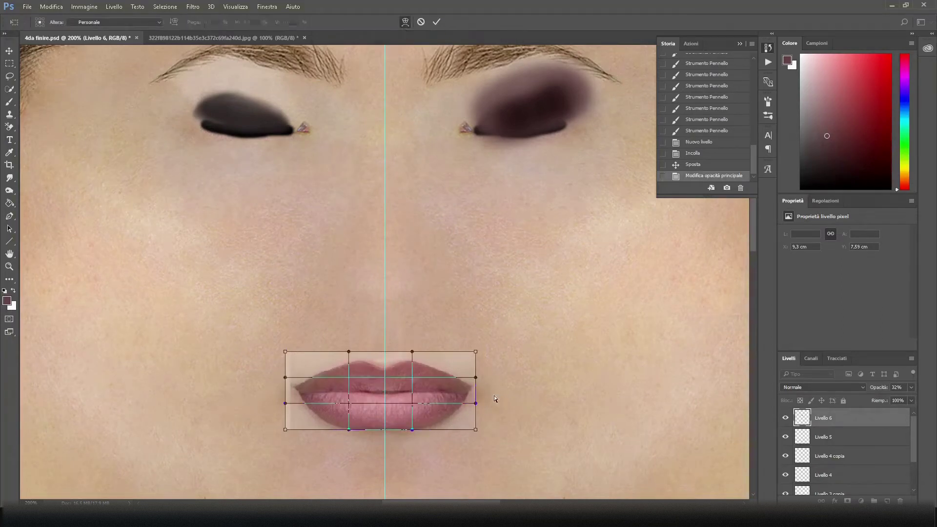
left_click_drag(476, 382, 474, 393)
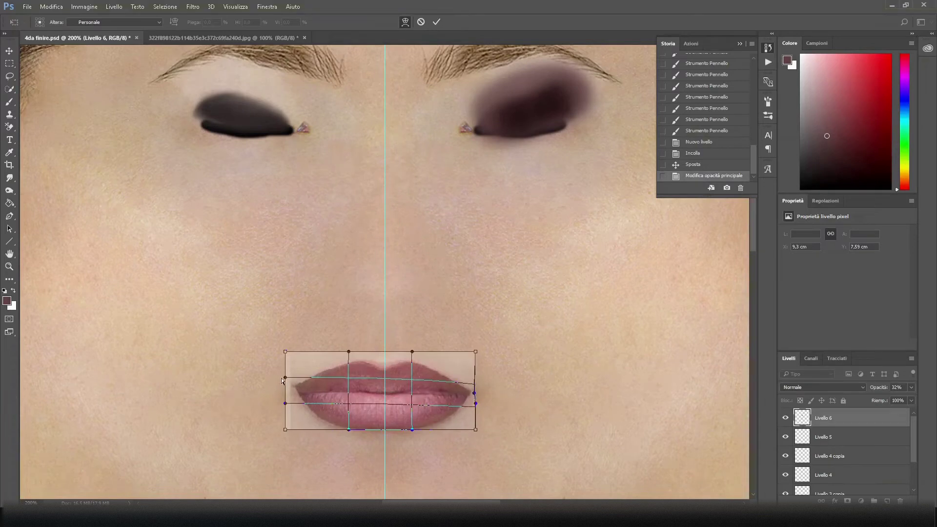
left_click_drag(285, 383, 287, 398)
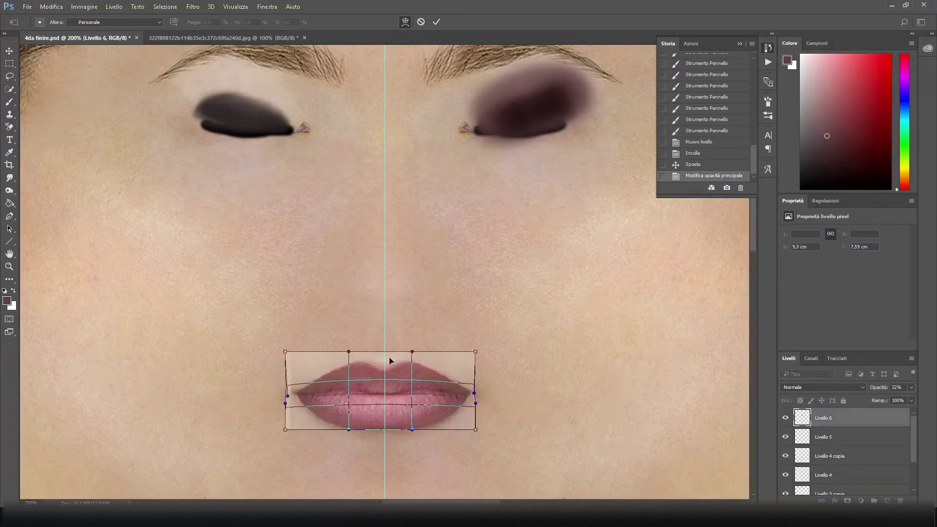
left_click_drag(348, 352, 350, 346)
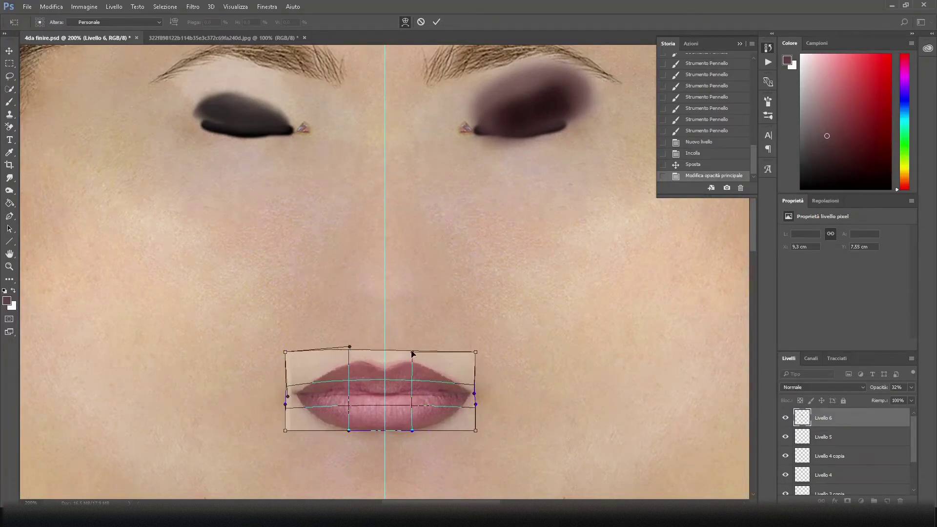
left_click_drag(412, 351, 406, 346)
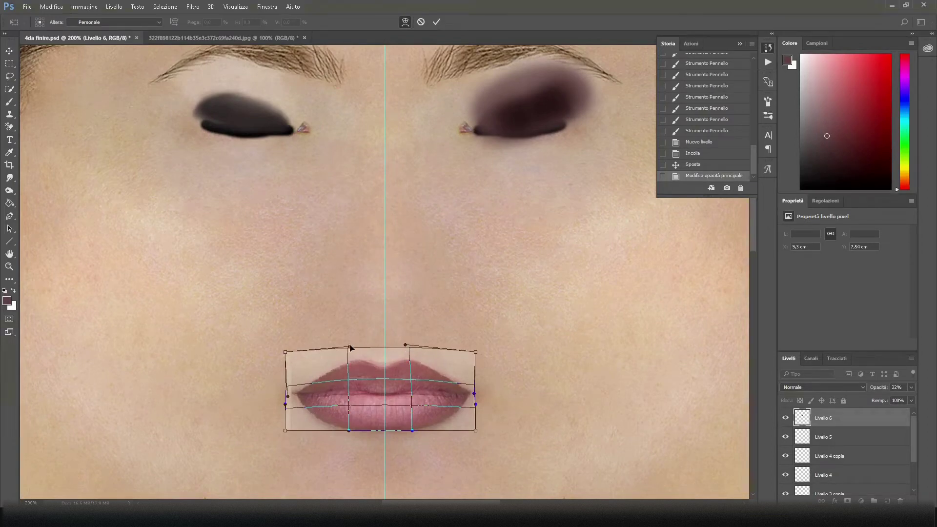
left_click_drag(349, 347, 361, 344)
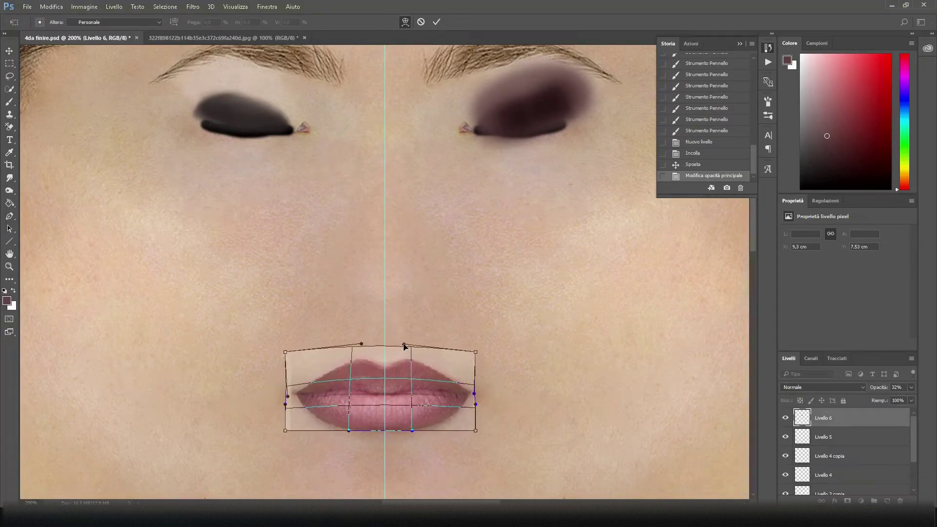
left_click_drag(362, 345, 385, 347)
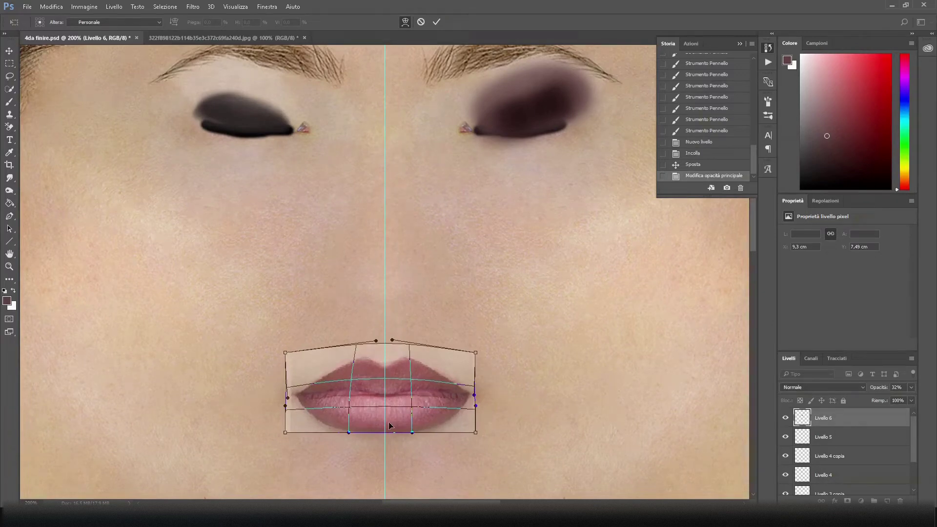
Set the lips layer opacity to 34% and warp the lips' inner area slightly upward to align the mouth line
left_click(910, 388)
left_click(348, 405)
left_click_drag(349, 405, 351, 401)
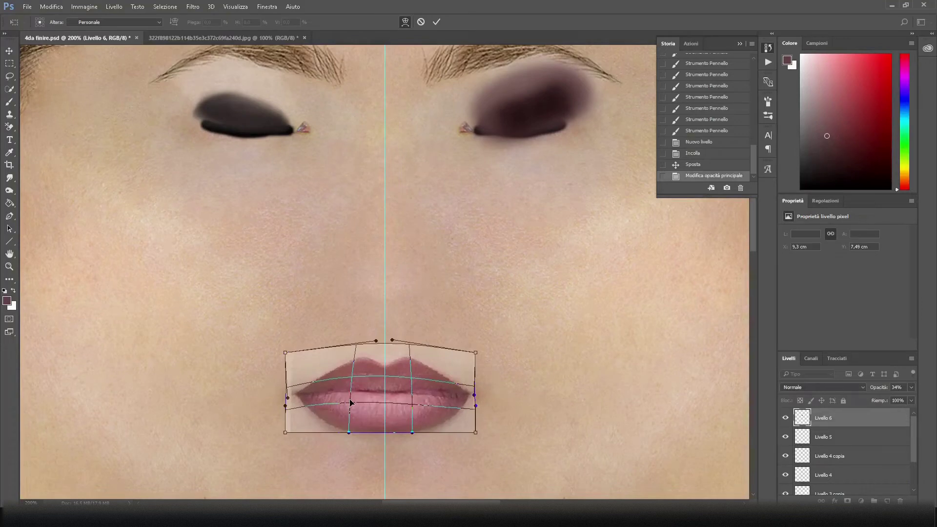
left_click_drag(415, 403, 415, 401)
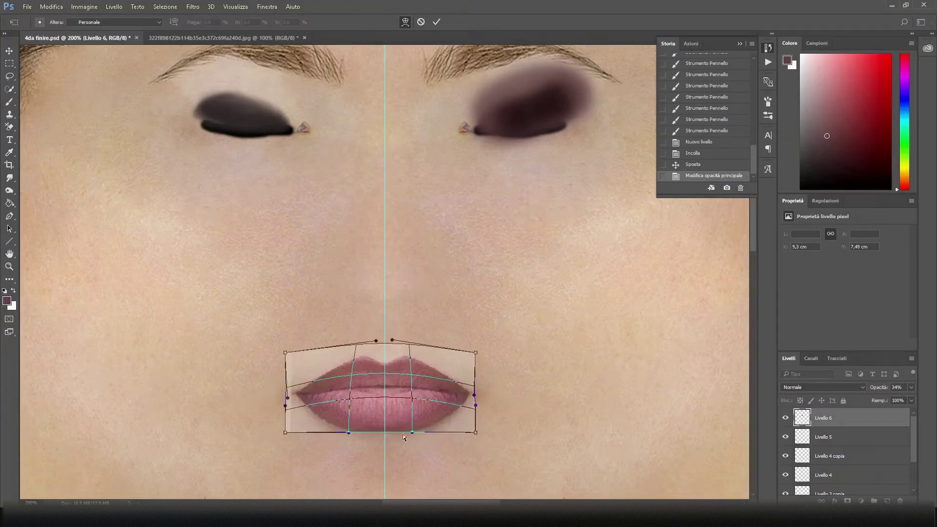
Restore the lips layer to 100% opacity and apply the warp
left_click(911, 388)
left_click_drag(891, 402, 926, 413)
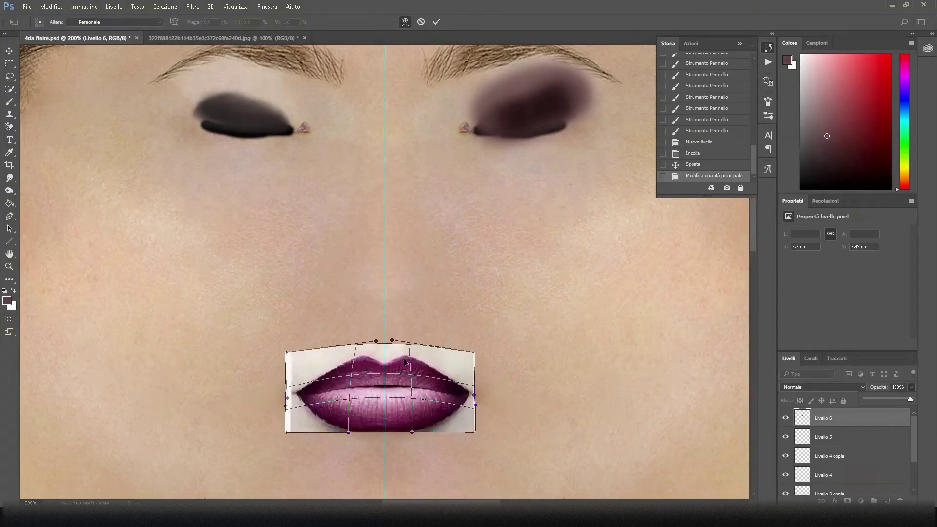
left_click(437, 21)
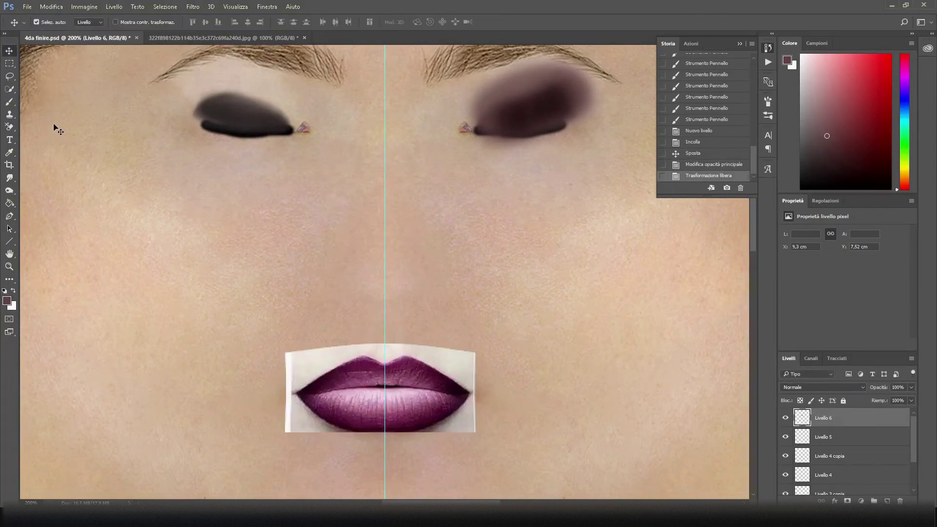
Erase the pale background all around the purple lips with the regular Eraser tool
right_click(10, 126)
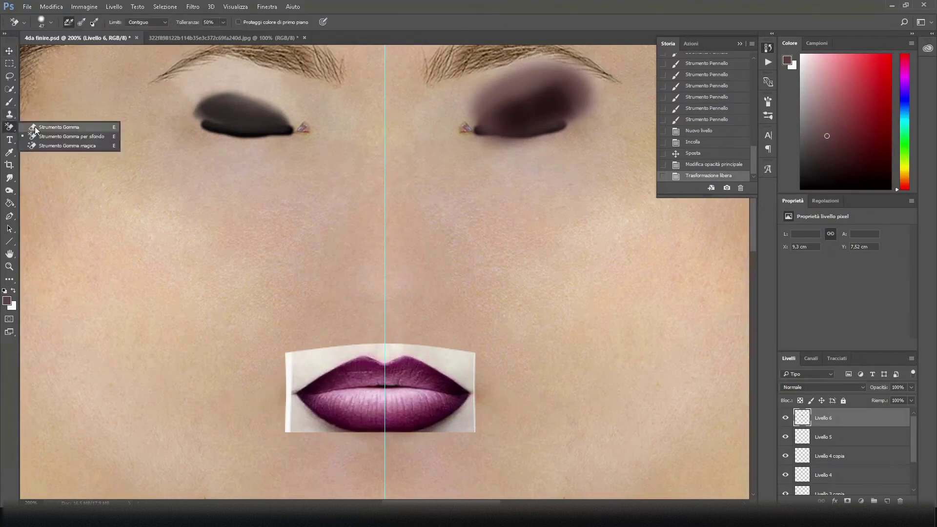
left_click(49, 126)
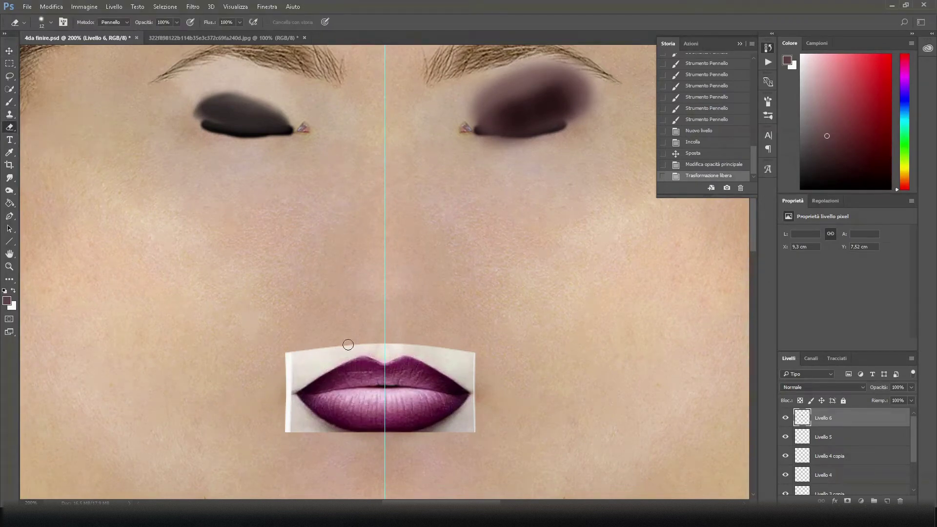
mouse_move(353, 346)
left_mouse_down()
mouse_move(286, 381)
mouse_move(280, 375)
mouse_move(309, 353)
mouse_move(284, 356)
mouse_move(381, 345)
mouse_move(478, 358)
mouse_move(457, 358)
mouse_move(477, 387)
mouse_move(473, 425)
mouse_move(416, 440)
mouse_move(479, 409)
mouse_move(456, 433)
mouse_move(476, 407)
mouse_move(477, 369)
mouse_move(469, 385)
mouse_move(413, 350)
mouse_move(461, 371)
mouse_move(408, 349)
mouse_move(357, 352)
mouse_move(312, 370)
mouse_move(263, 360)
mouse_move(341, 349)
mouse_move(291, 390)
mouse_move(305, 379)
mouse_move(294, 395)
mouse_move(329, 429)
mouse_move(307, 420)
mouse_move(285, 424)
mouse_move(290, 432)
mouse_move(288, 413)
left_mouse_up()
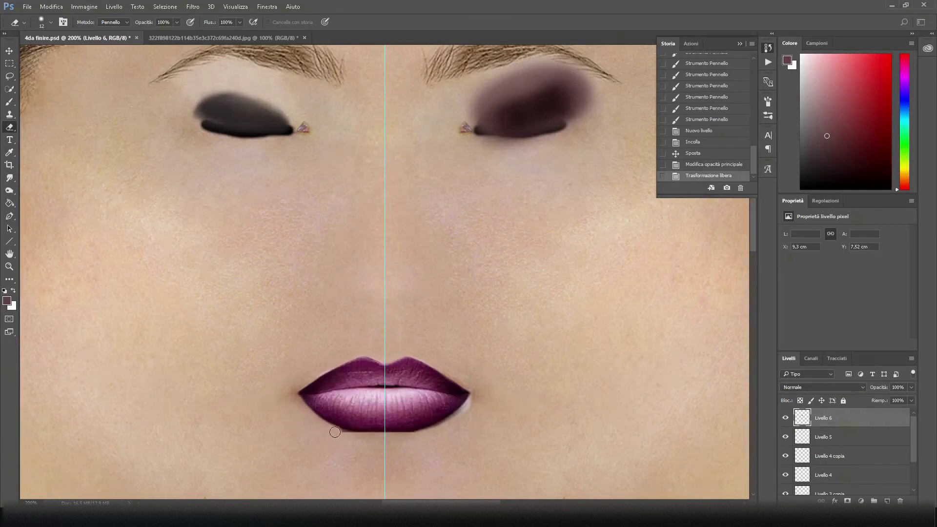
left_click_drag(350, 437, 360, 439)
left_click_drag(476, 393, 467, 412)
key("ctrl+z")
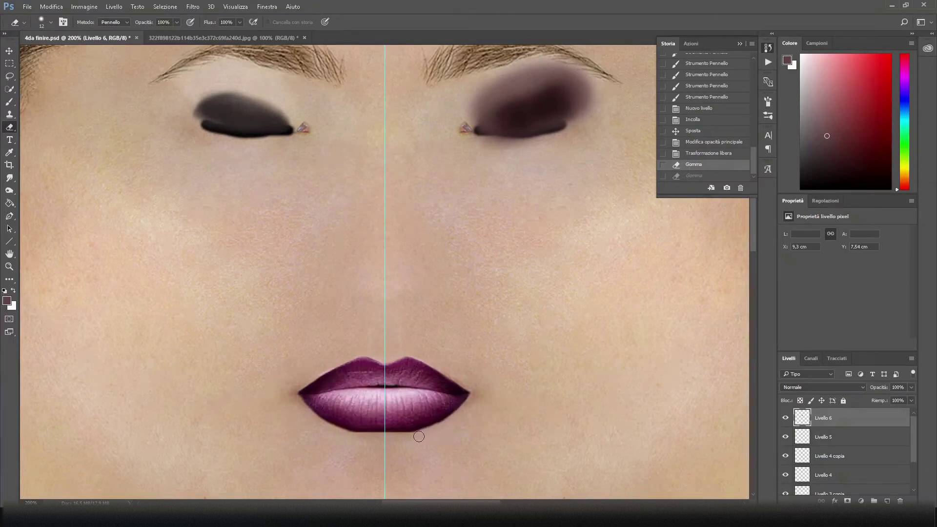
key("ctrl+shift+z")
key("ctrl+shift+z")
key("ctrl+shift+z")
key("ctrl+shift+z")
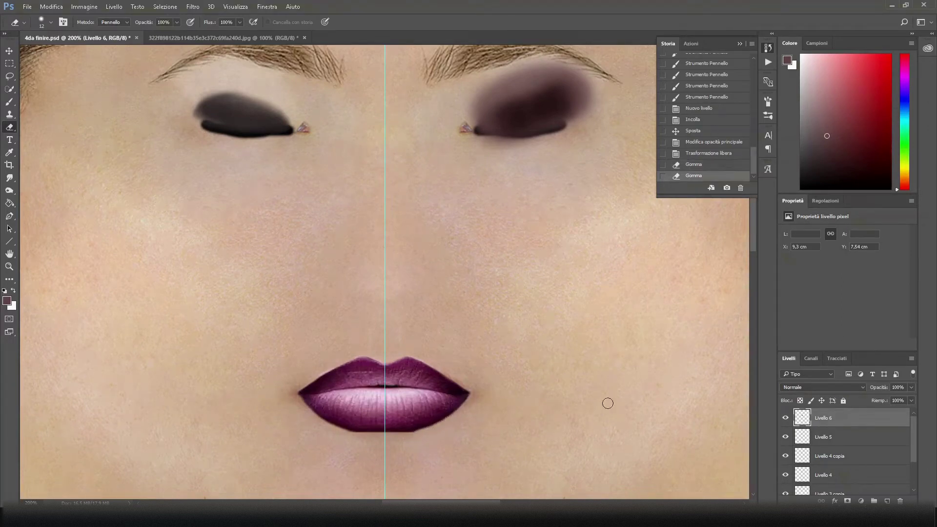
Set the lips layer's fill to 67% and round off the flat lower lip edge with the Eraser
left_click(910, 401)
left_click_drag(909, 413, 895, 414)
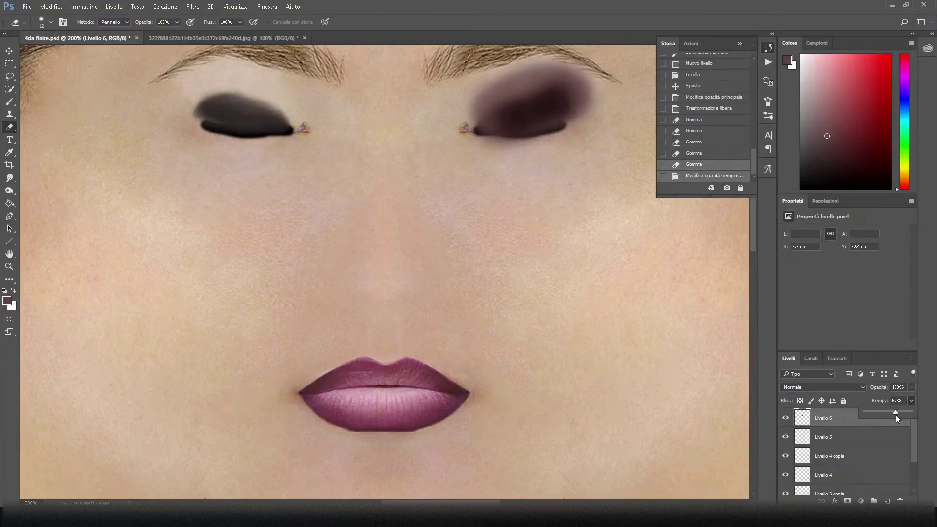
left_click(428, 443)
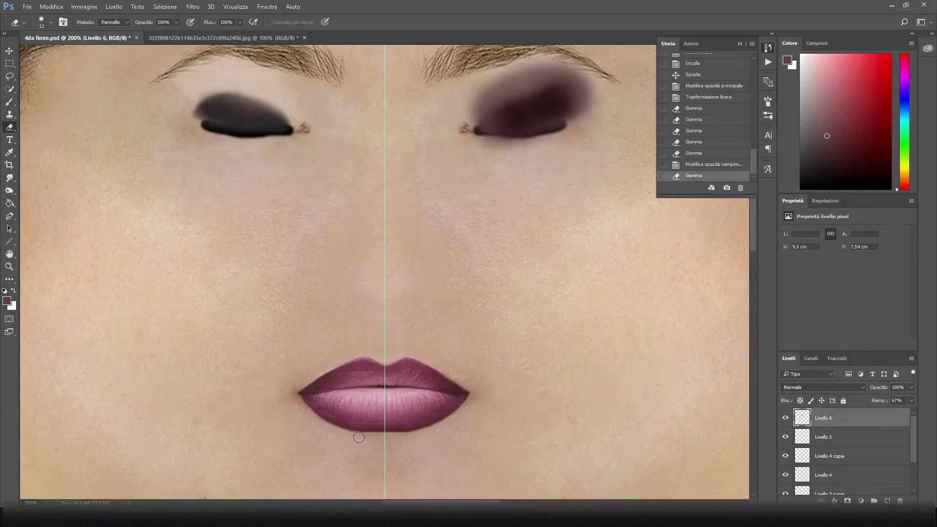
left_click_drag(372, 439, 410, 435)
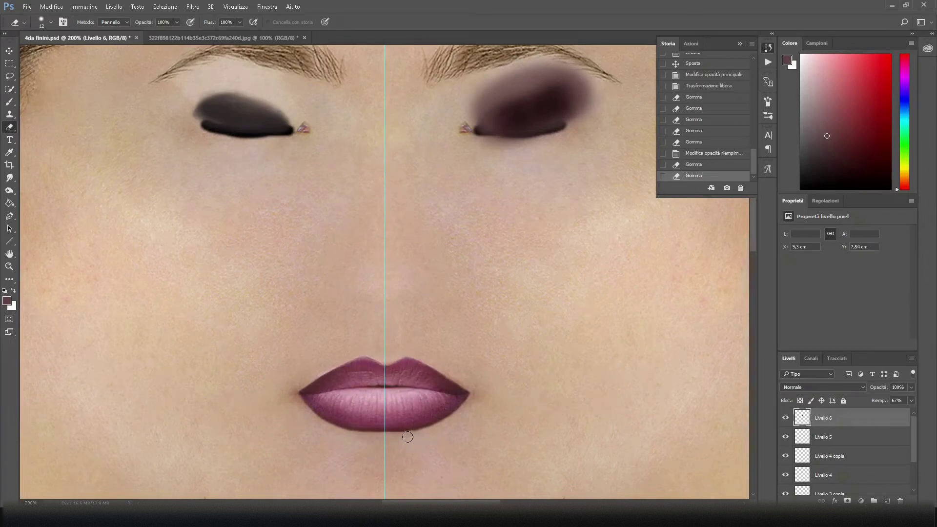
left_click(403, 437)
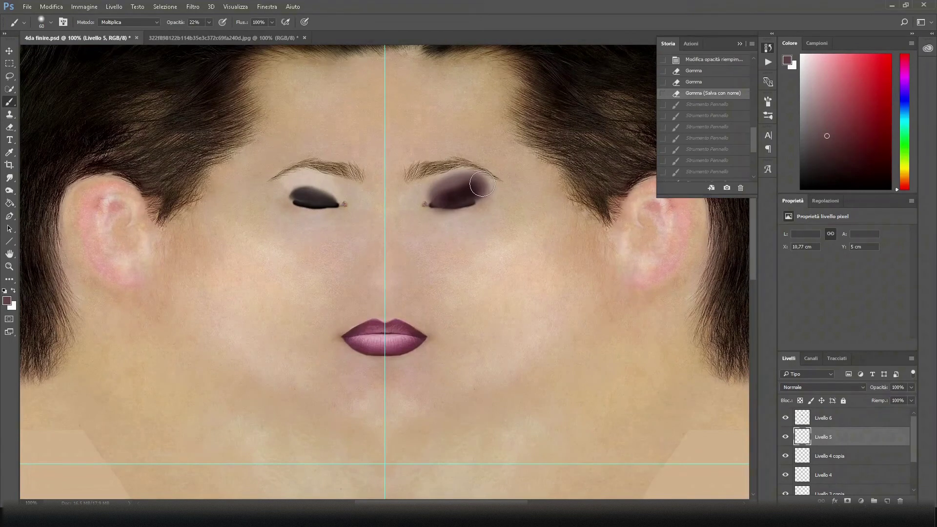
Extend the plum eyeshadow at the eye's outer corner using a 22% Multiply brush and merge the eye makeup layers
mouse_move(482, 183)
left_mouse_down()
mouse_move(440, 201)
mouse_move(446, 190)
mouse_move(487, 181)
left_mouse_up()
mouse_move(487, 181)
left_mouse_down()
mouse_move(440, 197)
mouse_move(493, 187)
mouse_move(486, 183)
left_mouse_up()
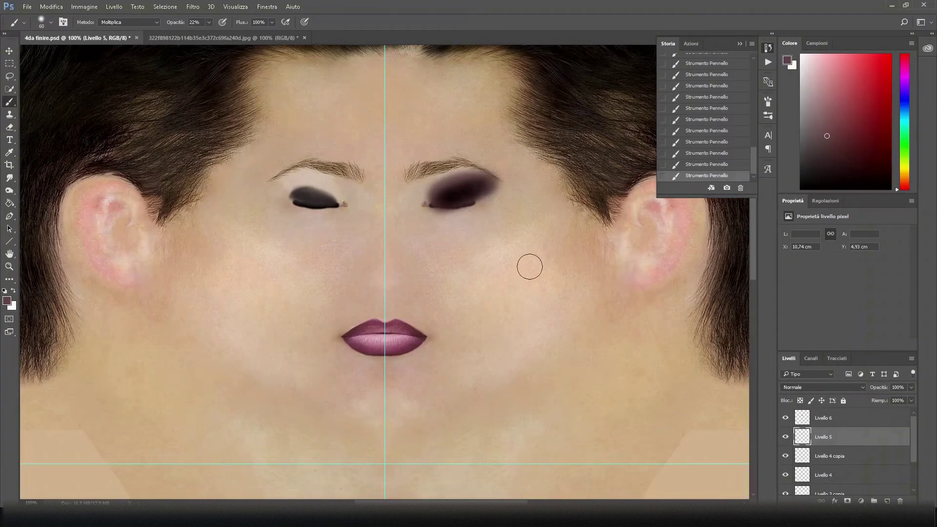
key("ctrl+e")
Duplicate the merged plum eye makeup, flip the copy horizontally and move it onto the opposite eyelid
key("ctrl+j")
key("v")
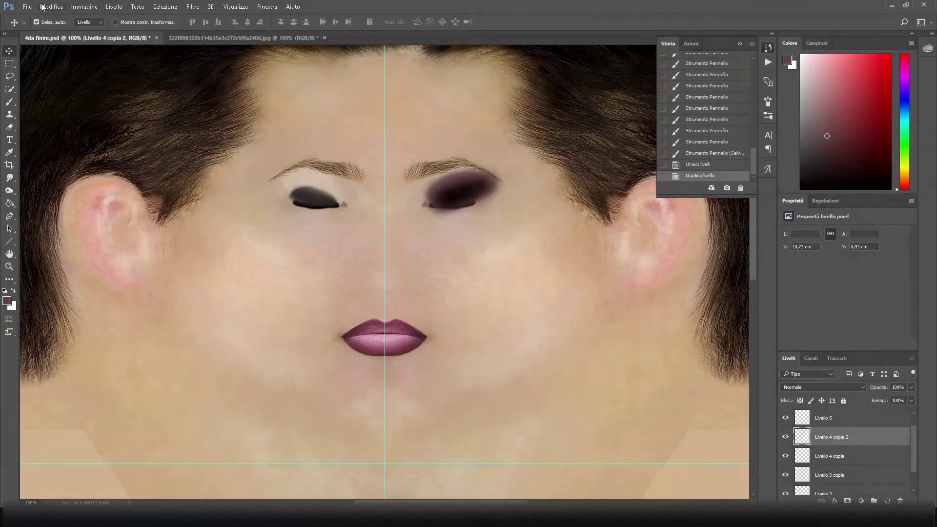
left_click(51, 6)
mouse_move(112, 220)
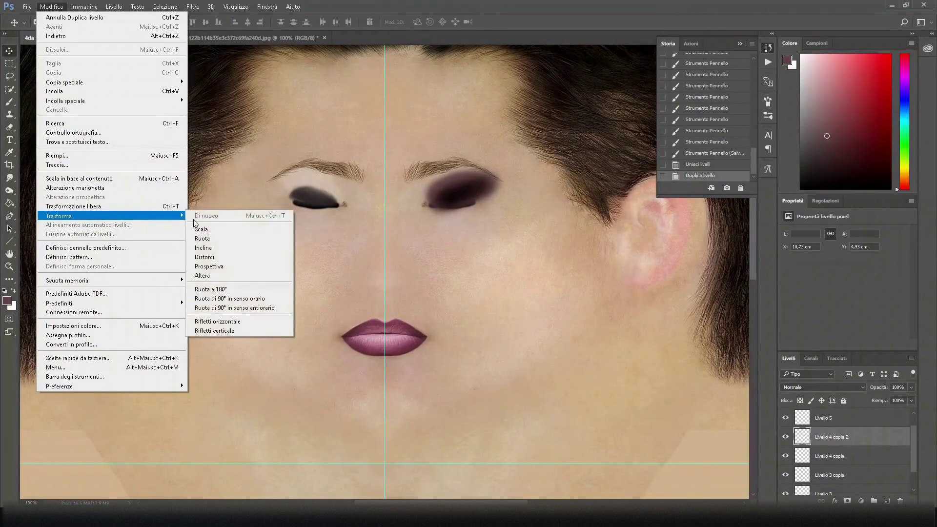
left_click(244, 321)
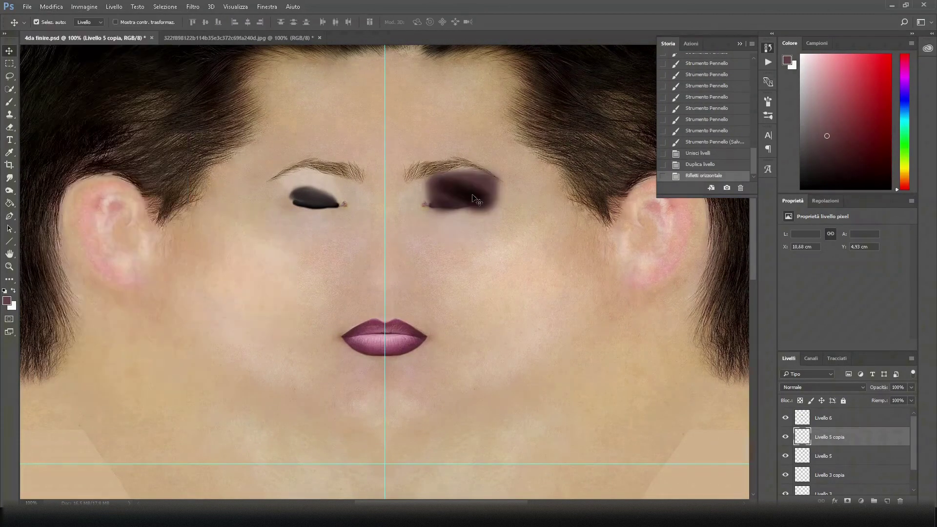
left_click_drag(471, 192, 317, 194)
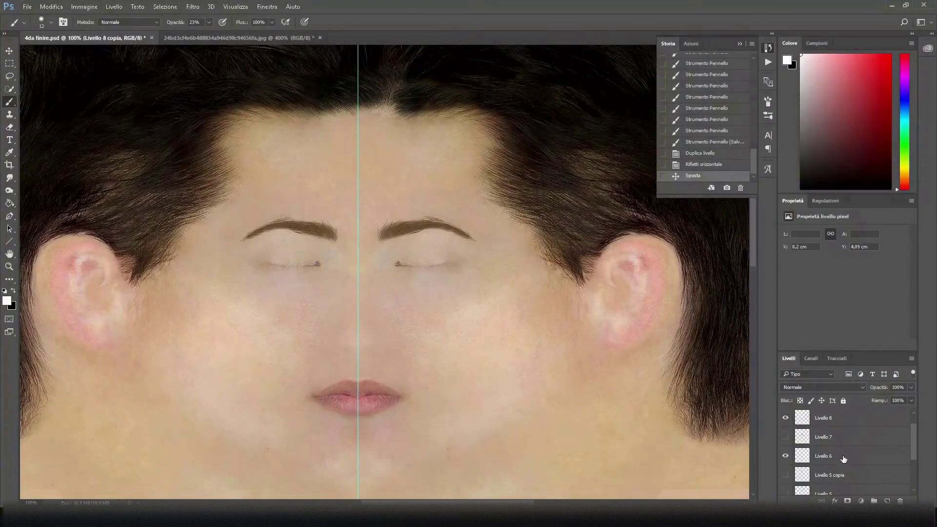
On layer Livello 6, paint soft white strokes over one eyelid with a 60 px brush at 23% opacity
left_click(843, 459)
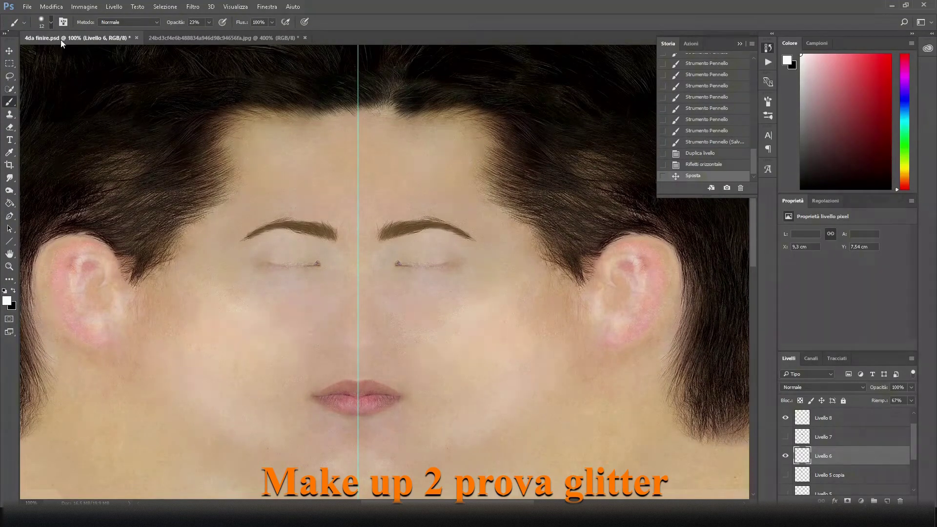
left_click(50, 22)
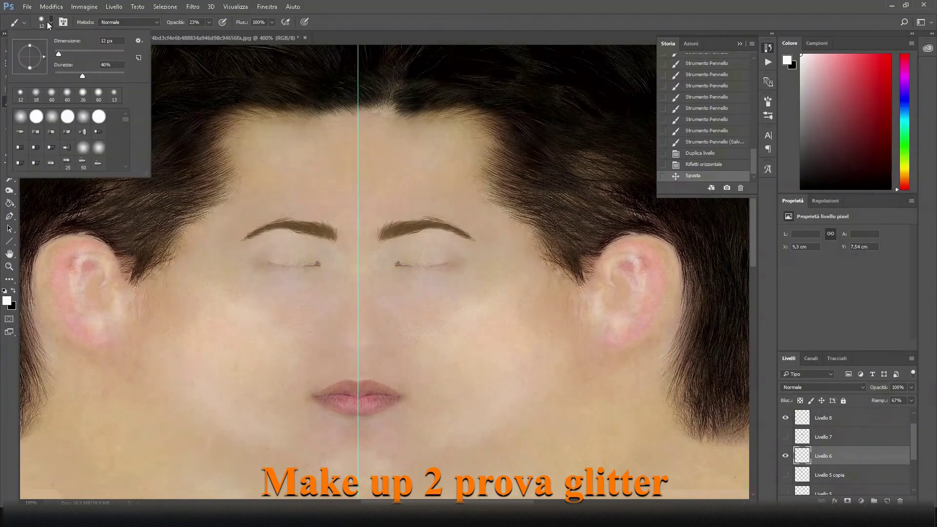
left_click(51, 96)
left_click(409, 255)
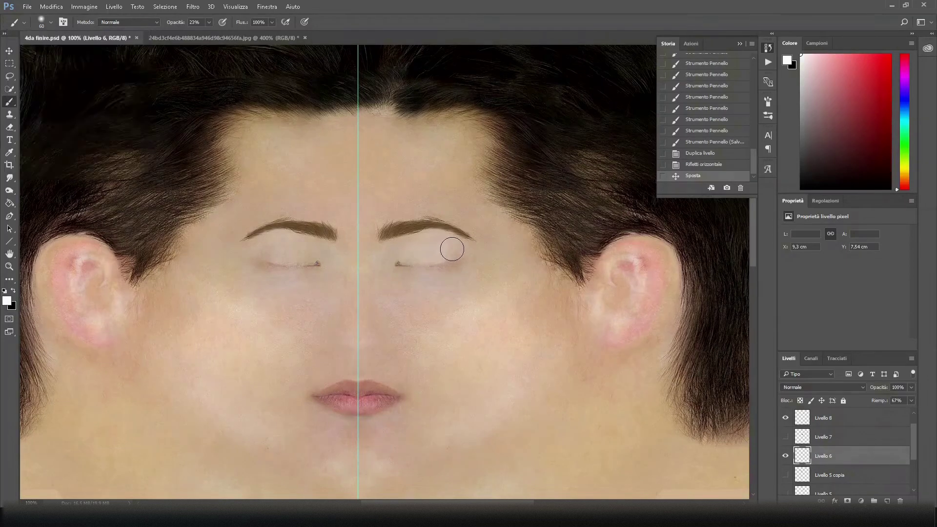
mouse_move(412, 250)
left_mouse_down()
mouse_move(504, 299)
mouse_move(456, 244)
left_mouse_up()
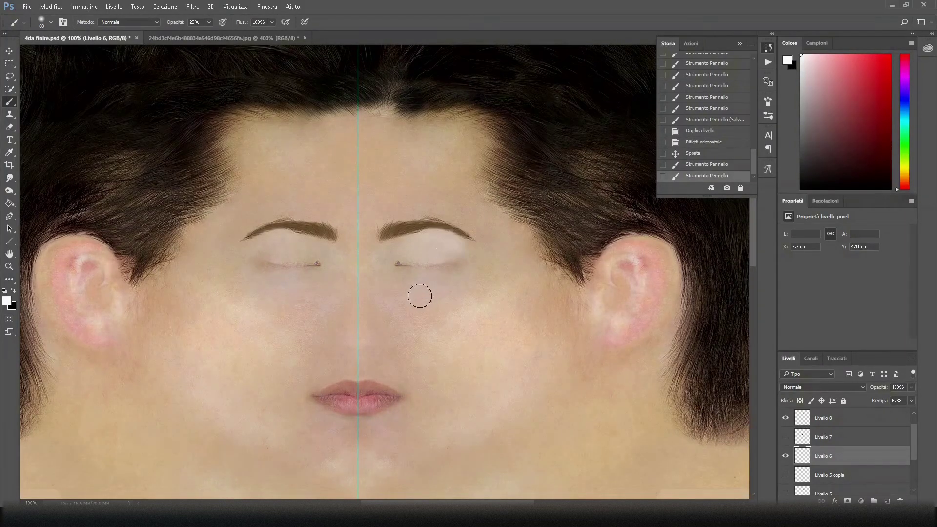
left_click(408, 245)
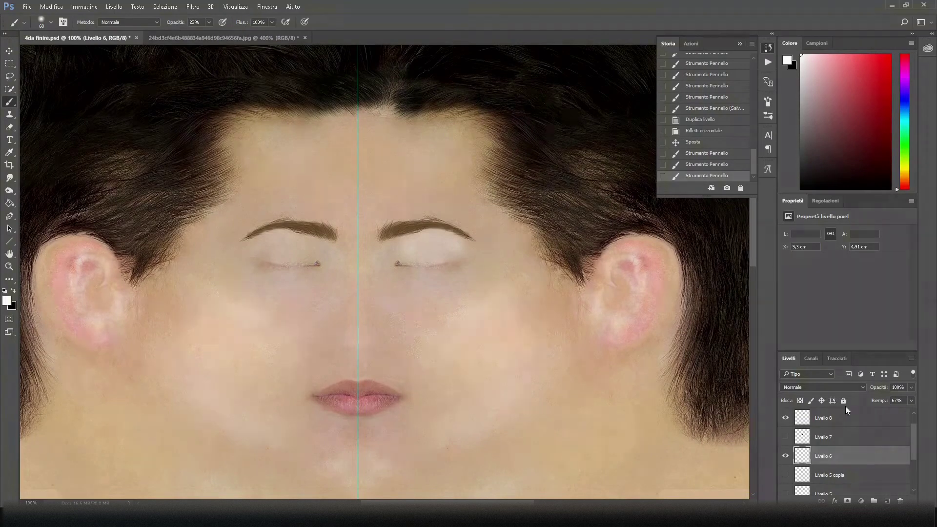
Add a Pattern Overlay effect to layer Livello 6 using the dark purple glitter pattern
left_click(8, 205)
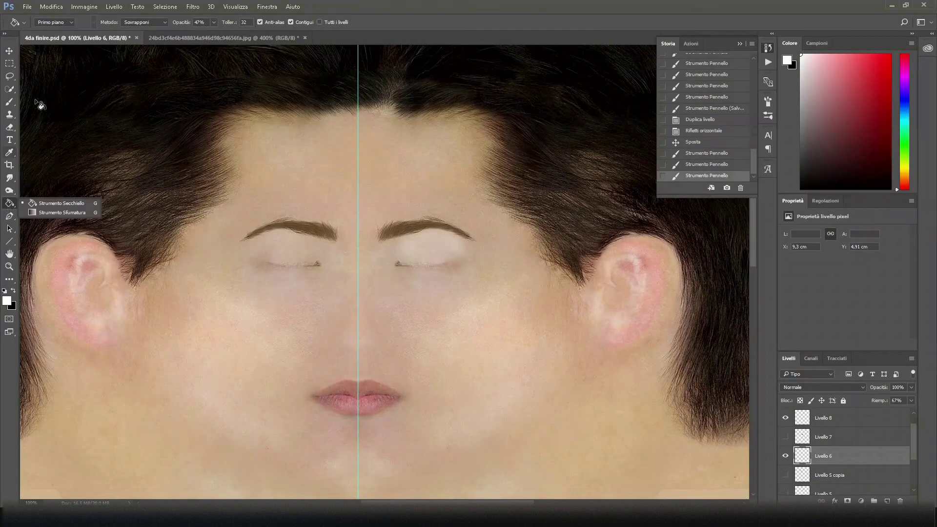
left_click(835, 501)
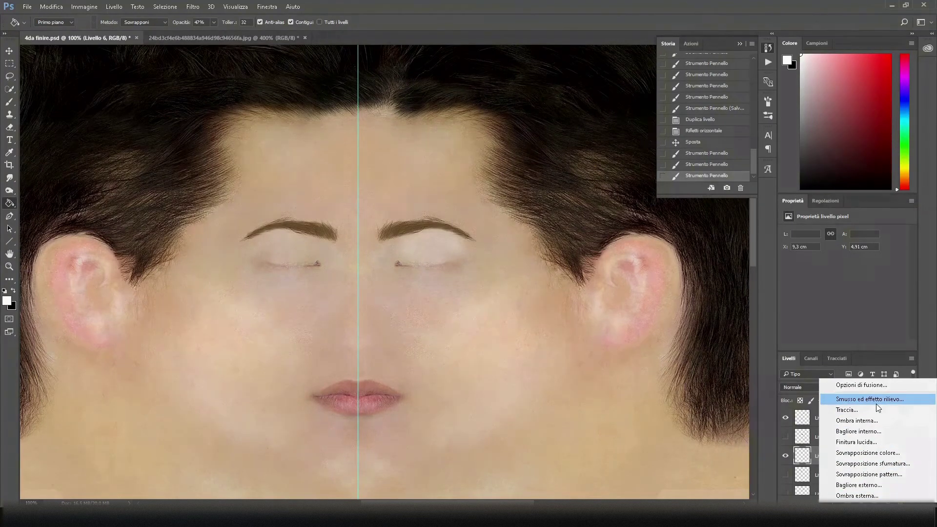
left_click(888, 473)
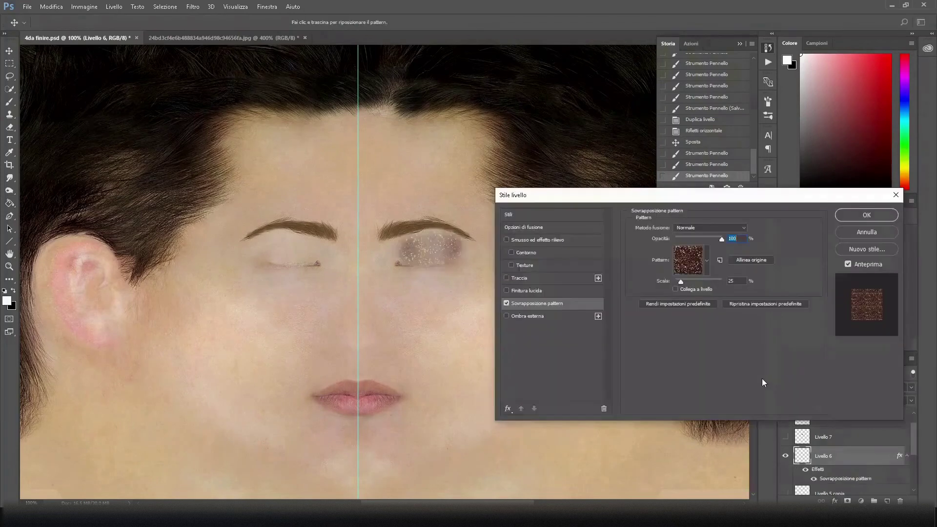
left_click(706, 262)
left_click(631, 337)
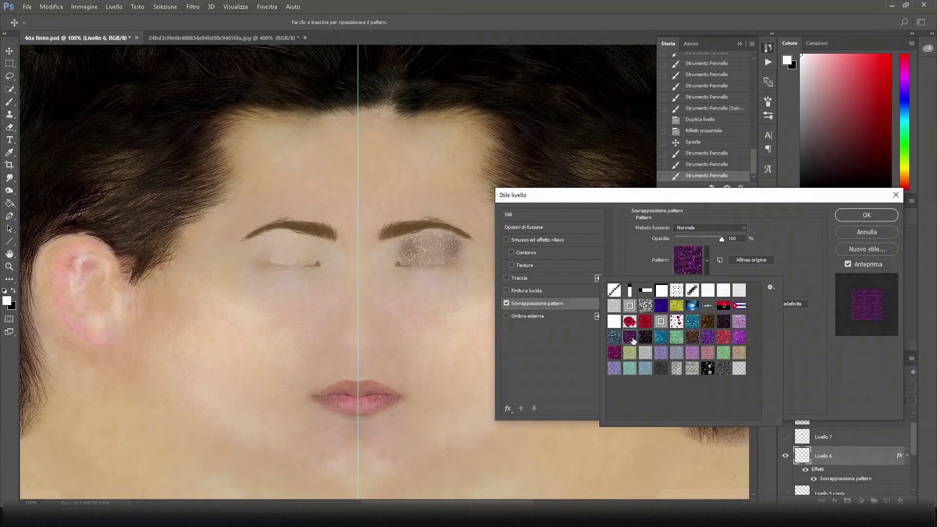
Try the dark, teal, light blue and aqua glitter patterns as the overlay on the eyelid
left_click(724, 326)
left_click(691, 323)
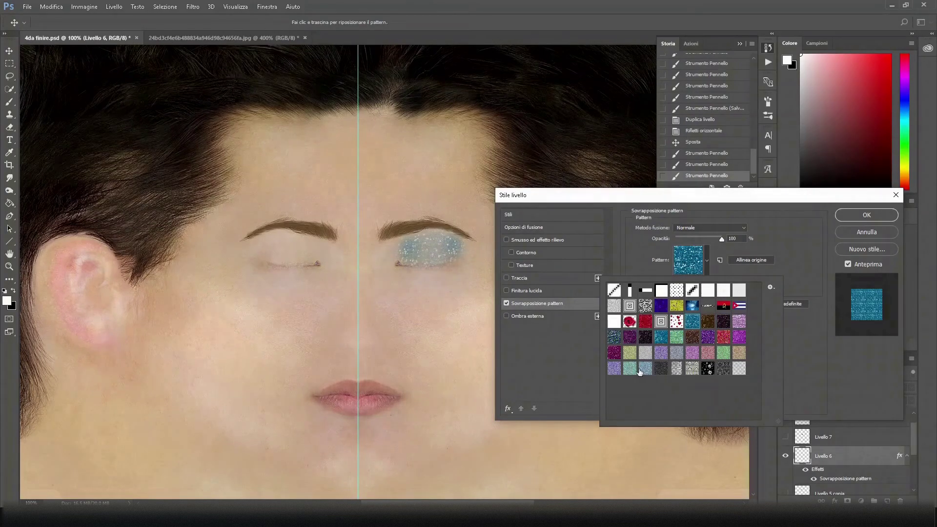
left_click(645, 369)
left_click(628, 372)
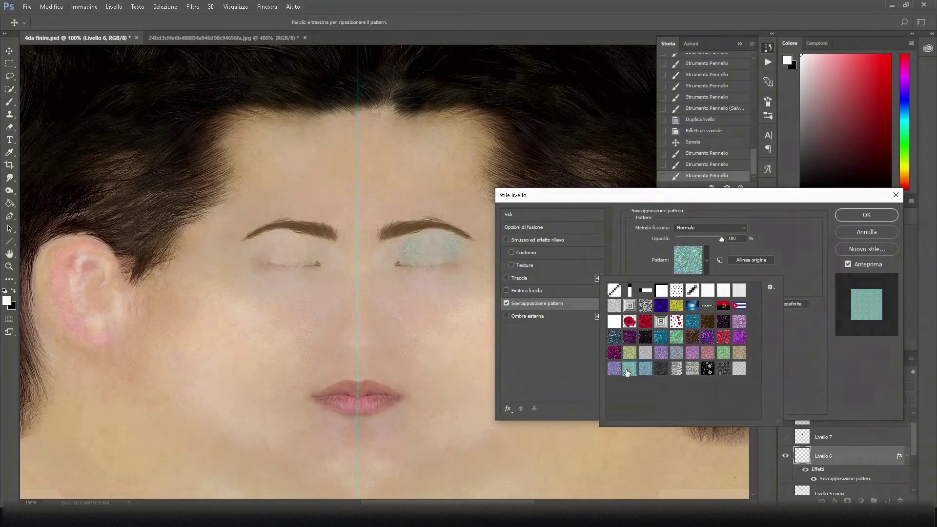
Try the row of pastel glitter patterns on the eyelid one by one, from beige through pink and lavender to yellow-green and magenta
left_click(738, 358)
left_click(723, 358)
left_click(707, 355)
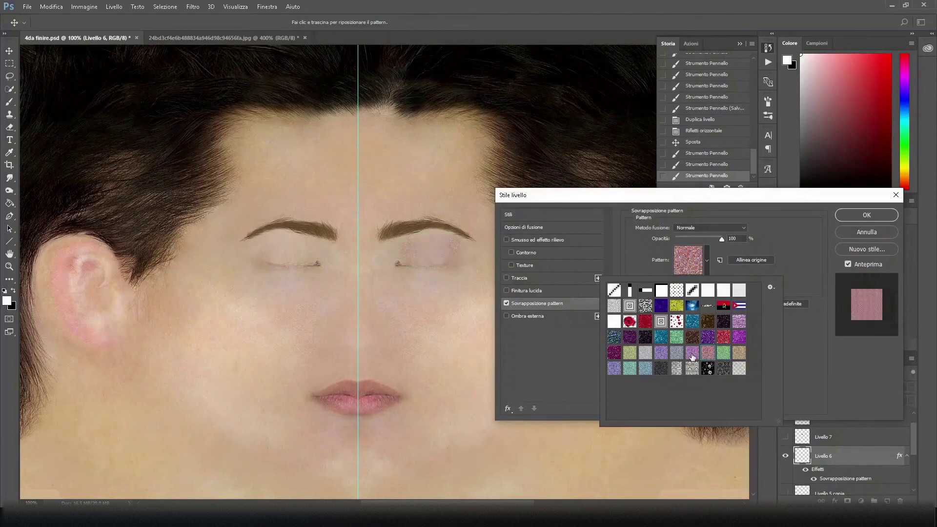
left_click(692, 356)
left_click(673, 356)
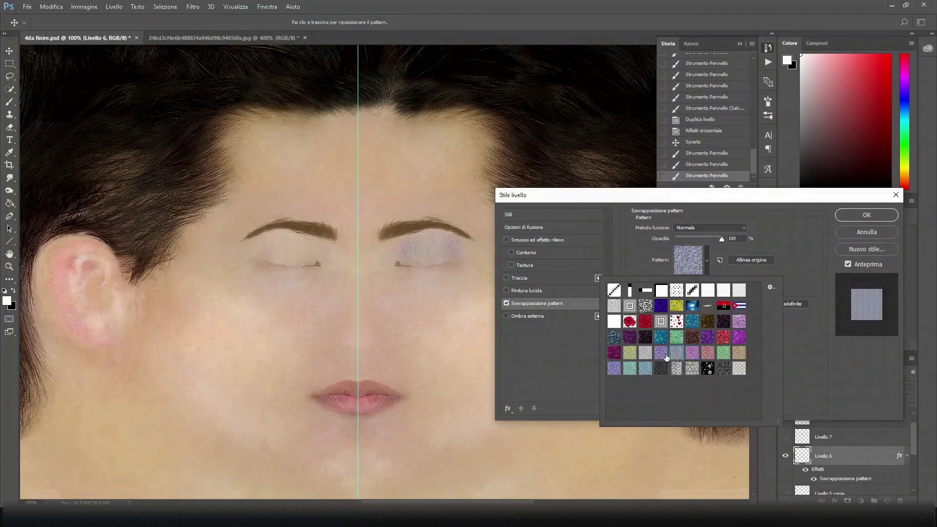
left_click(657, 357)
left_click(644, 357)
left_click(630, 356)
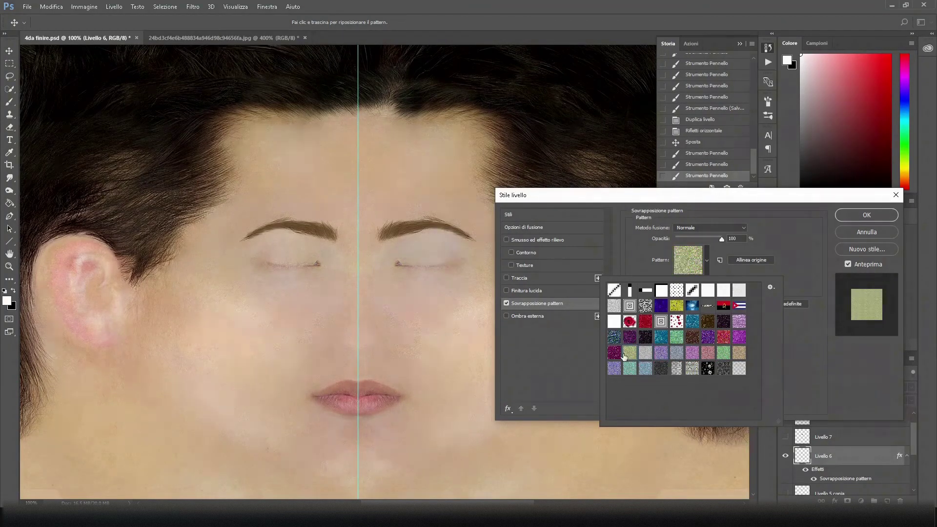
left_click(614, 356)
Compare the bright purple, red and bluepurple glitter patterns, then apply the dark purple glitter overlay to the eyelid
left_click(737, 339)
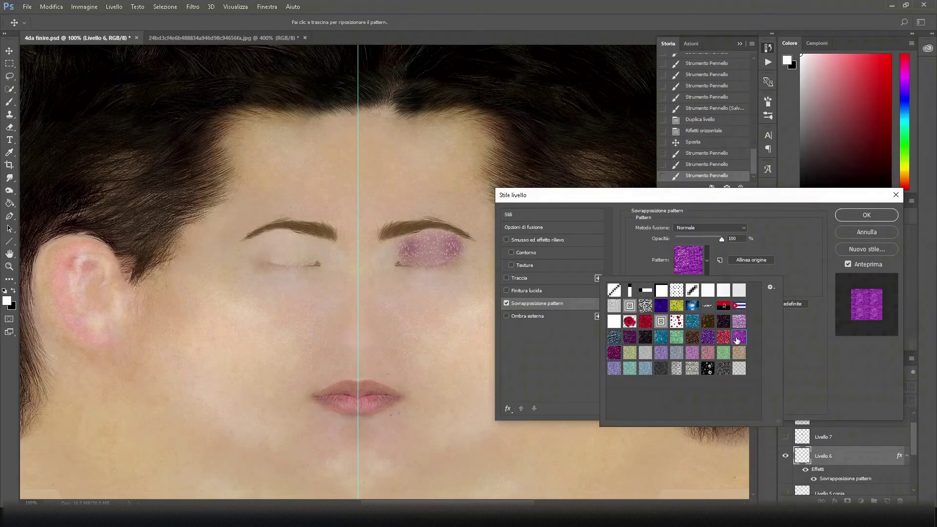
left_click(724, 339)
left_click(703, 339)
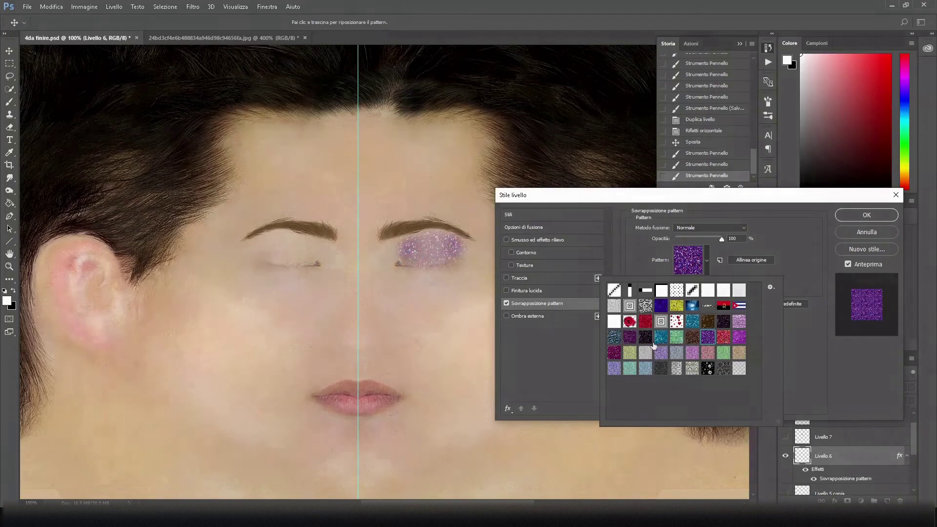
left_click(630, 338)
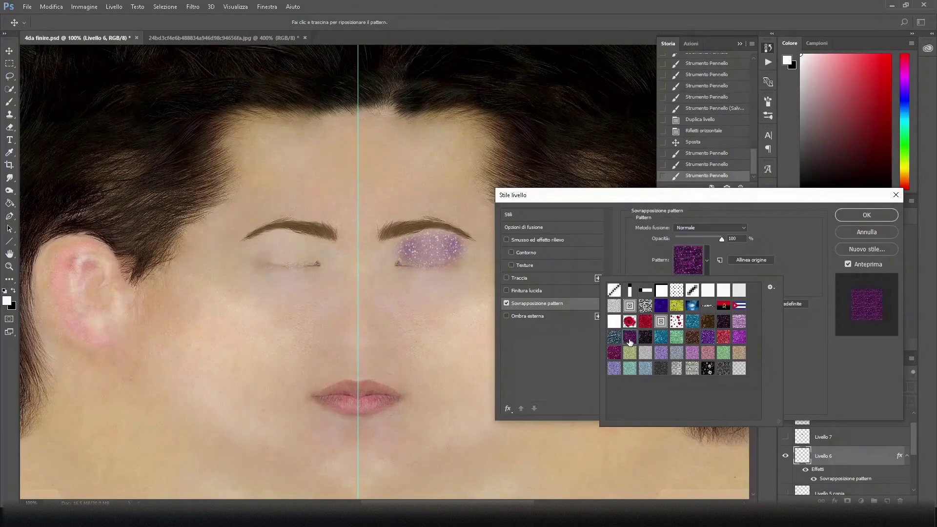
left_click(709, 339)
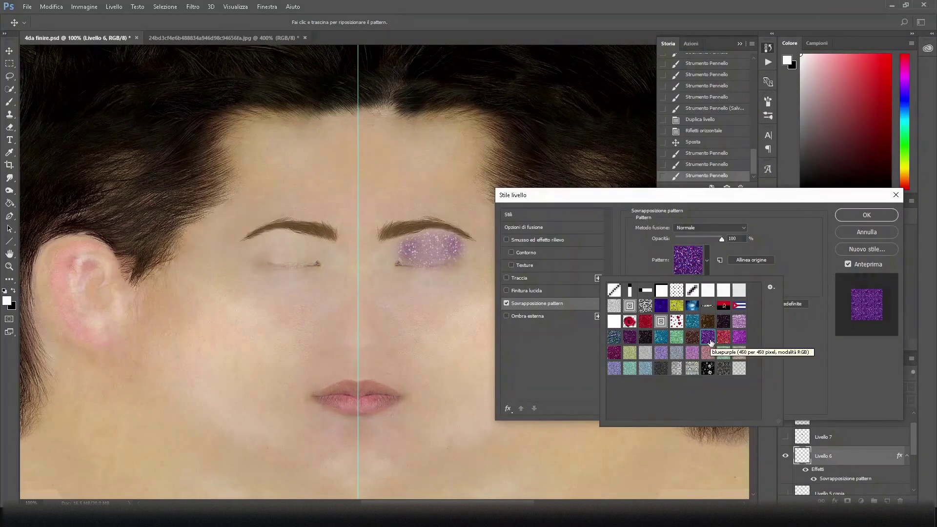
left_click(629, 339)
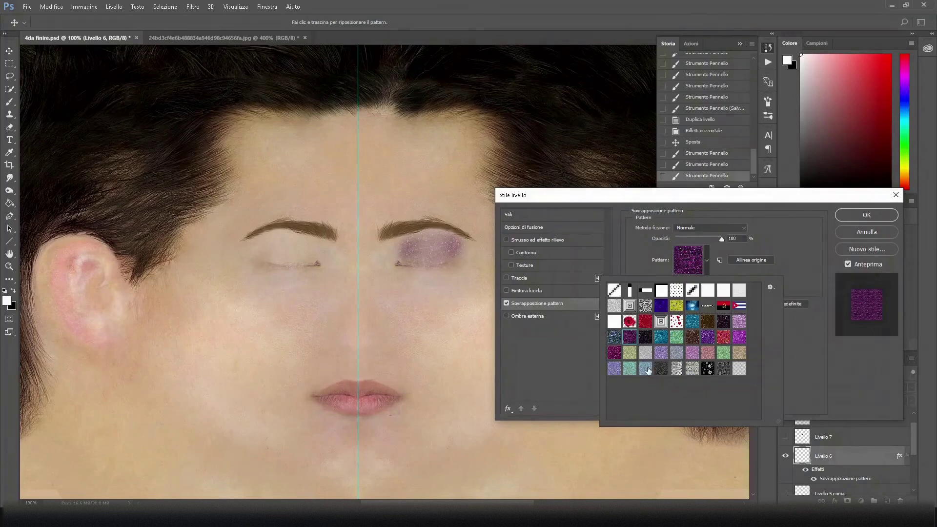
left_click(871, 216)
key("g")
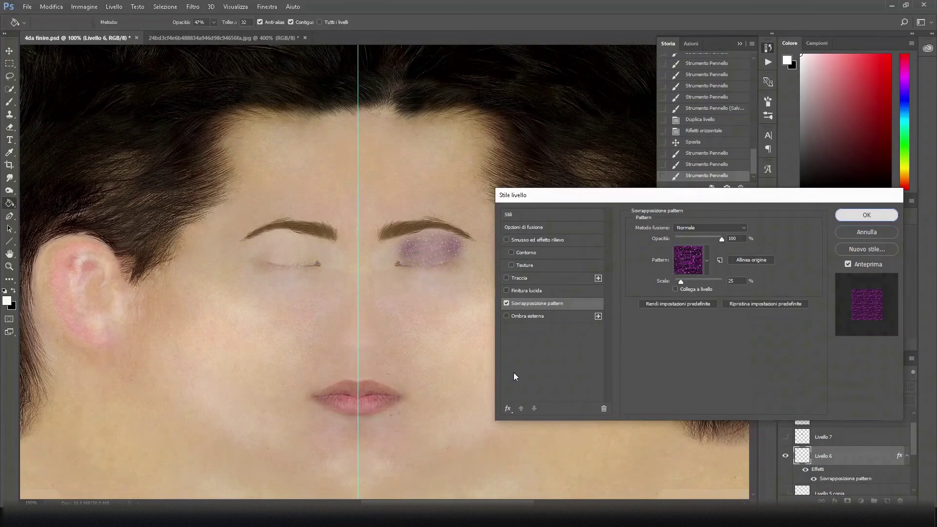
left_click(870, 216)
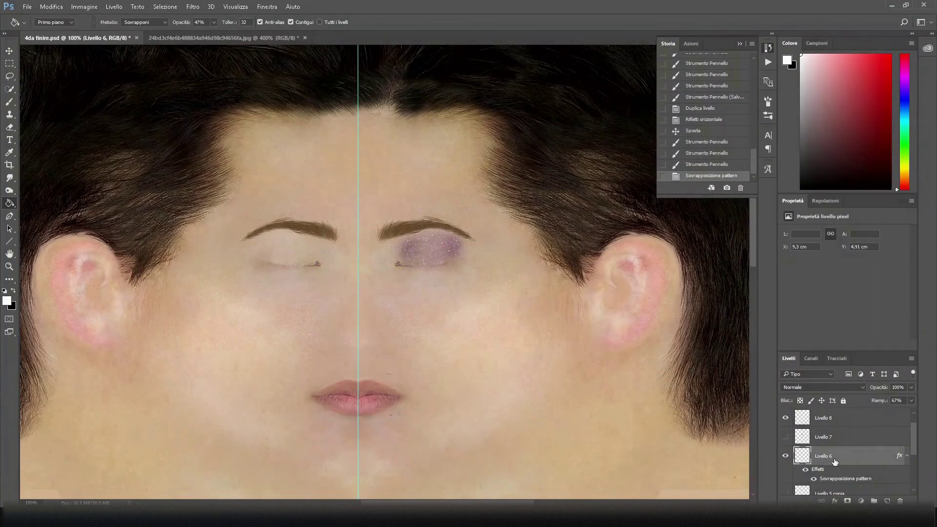
Duplicate layer Livello 6 with its glitter overlay, flip the copy horizontally and position it over the bare eyelid
left_click_drag(881, 461, 887, 501)
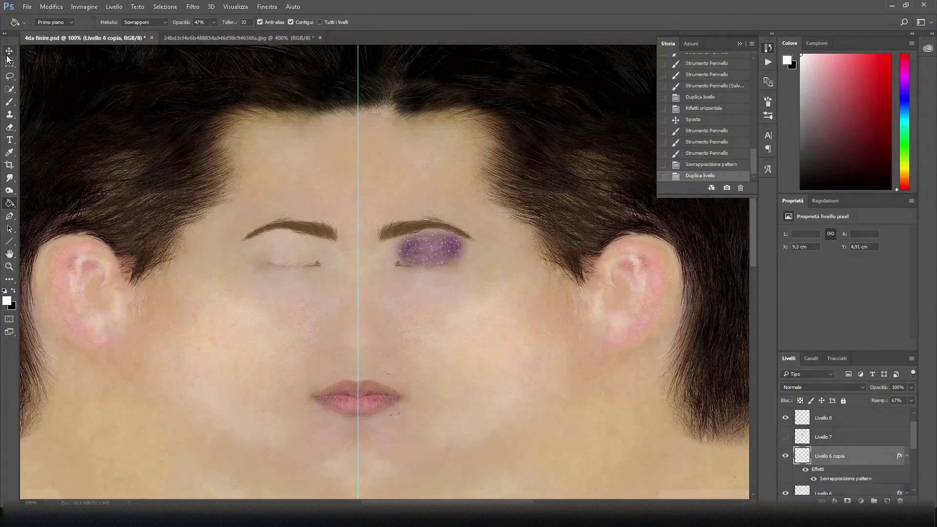
left_click(51, 7)
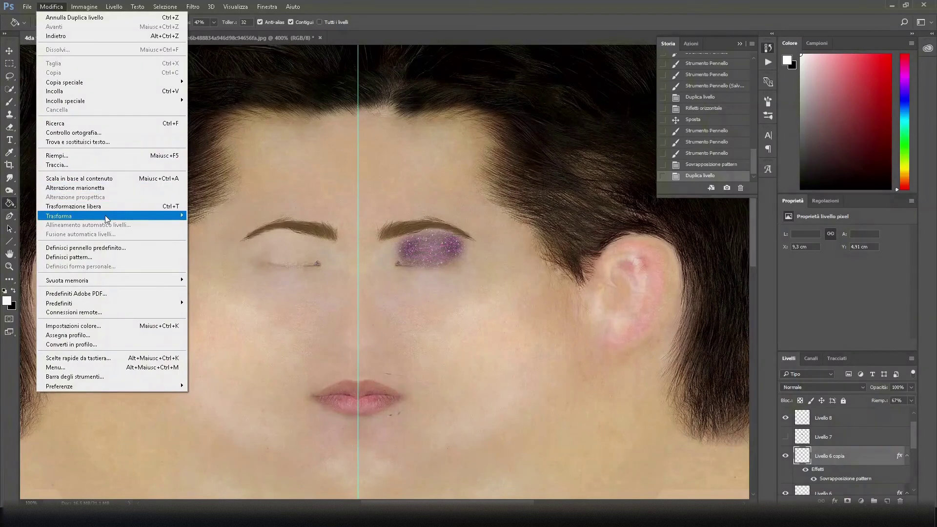
mouse_move(104, 215)
left_click(217, 321)
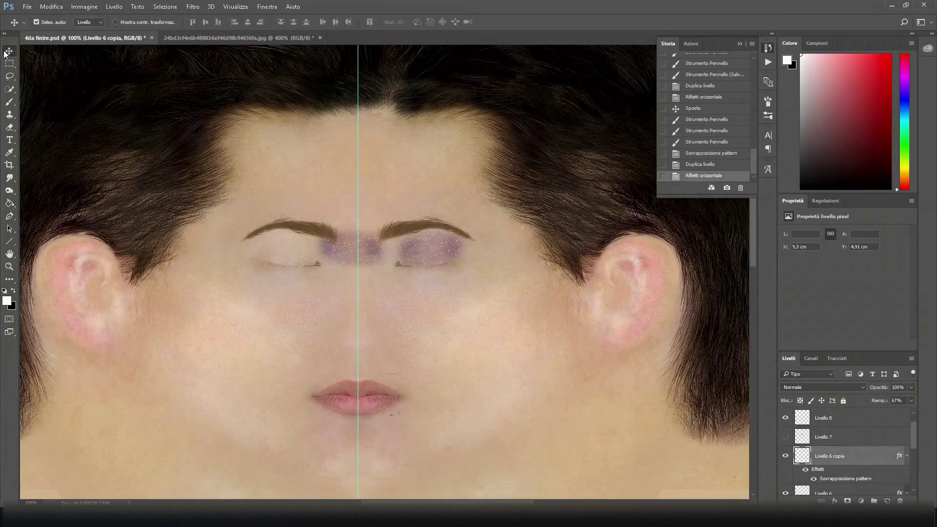
left_click_drag(378, 260, 310, 260)
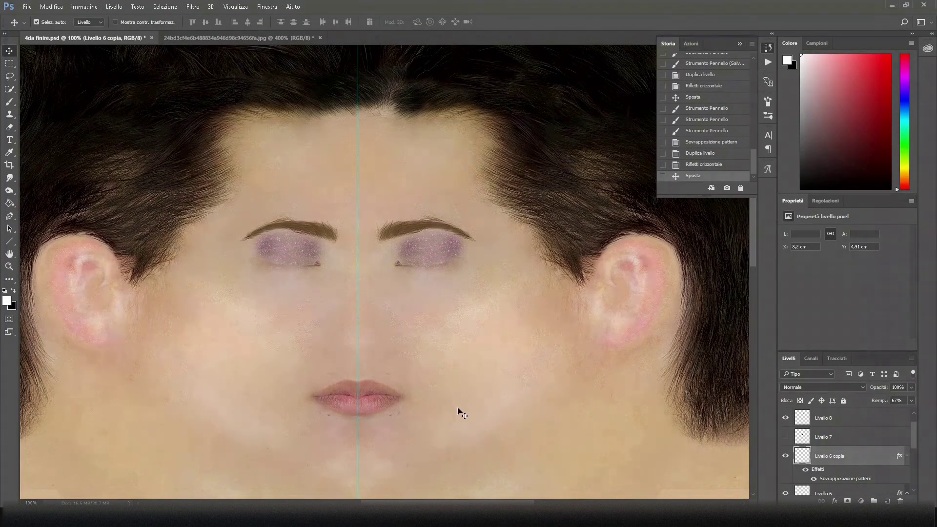
scroll(830, 439, "down", 3)
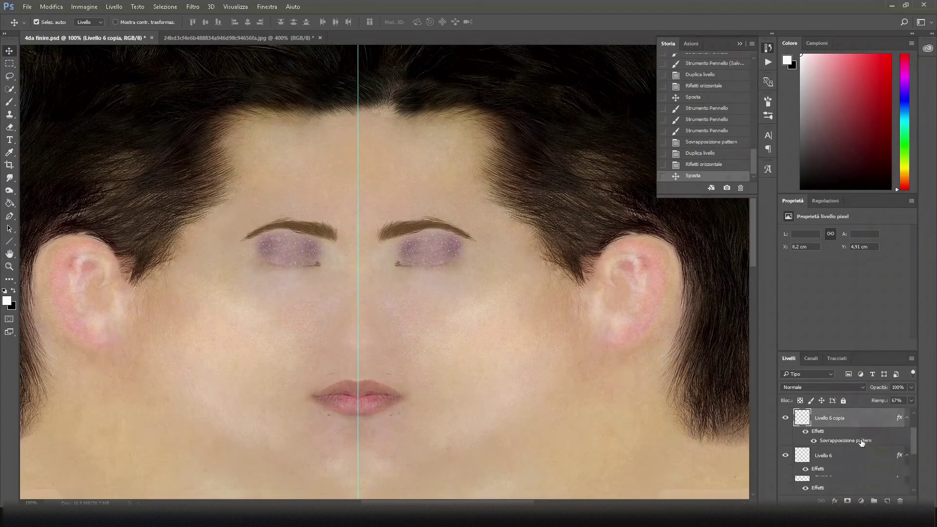